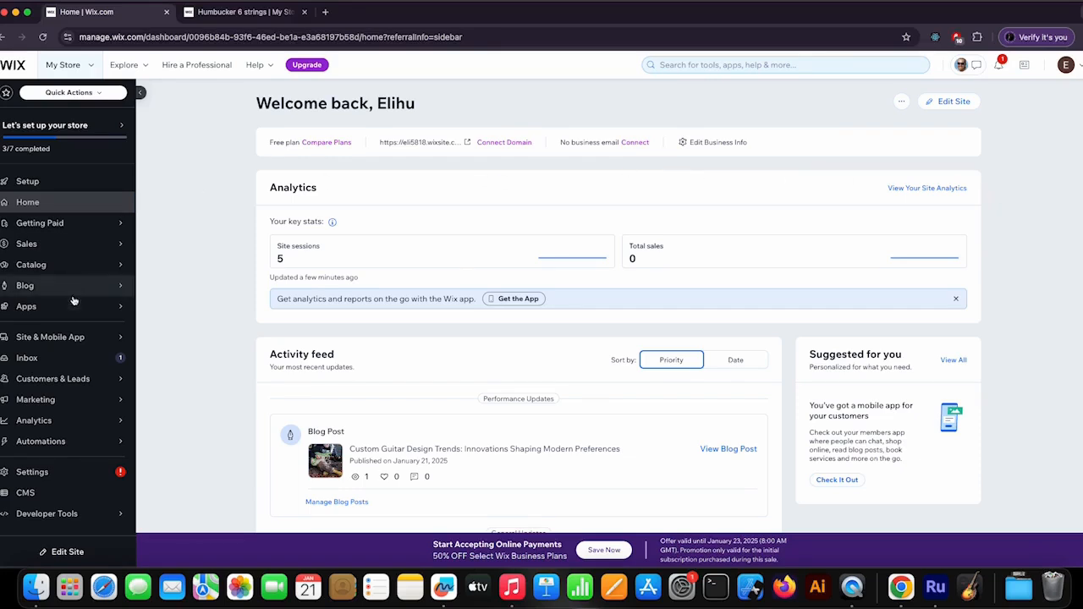
- Open the site's Automations page from the dashboard
{"action": "mouse_move", "coordinate": [84, 313]}
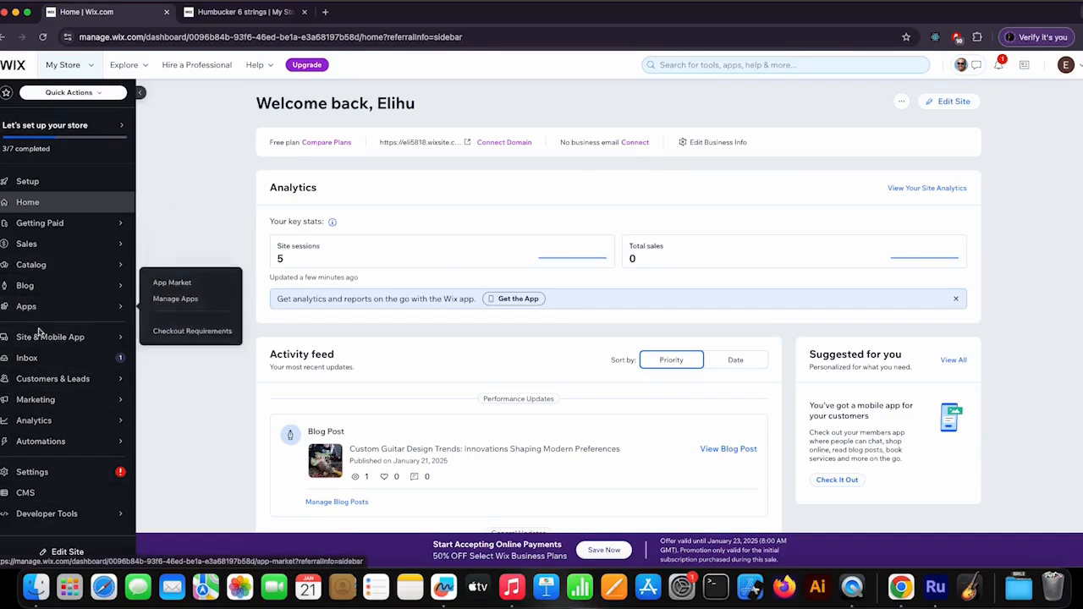
{"action": "mouse_move", "coordinate": [49, 447]}
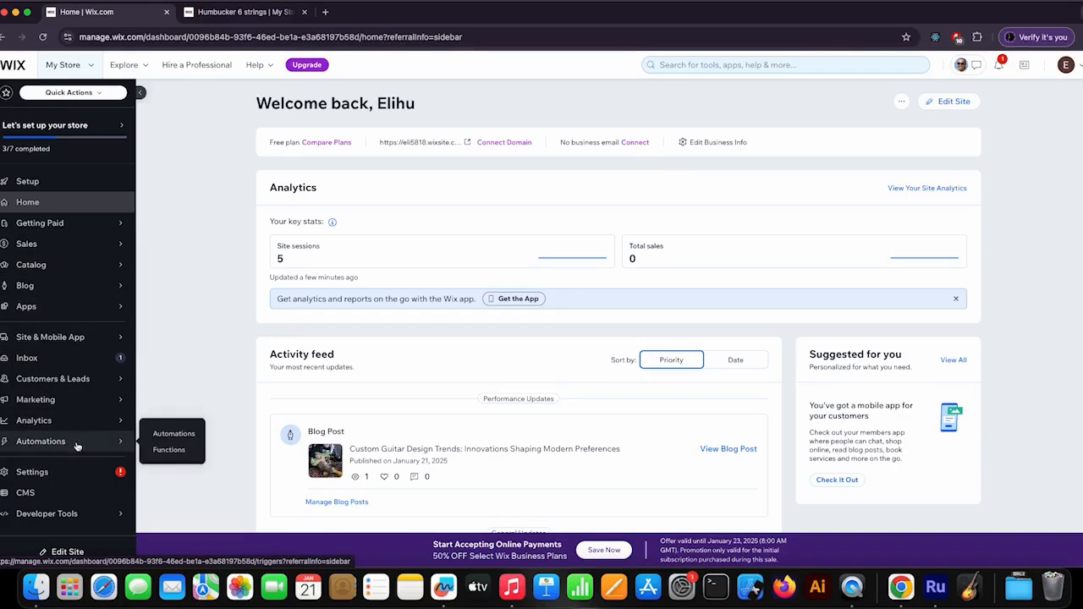
{"action": "left_click", "coordinate": [173, 434]}
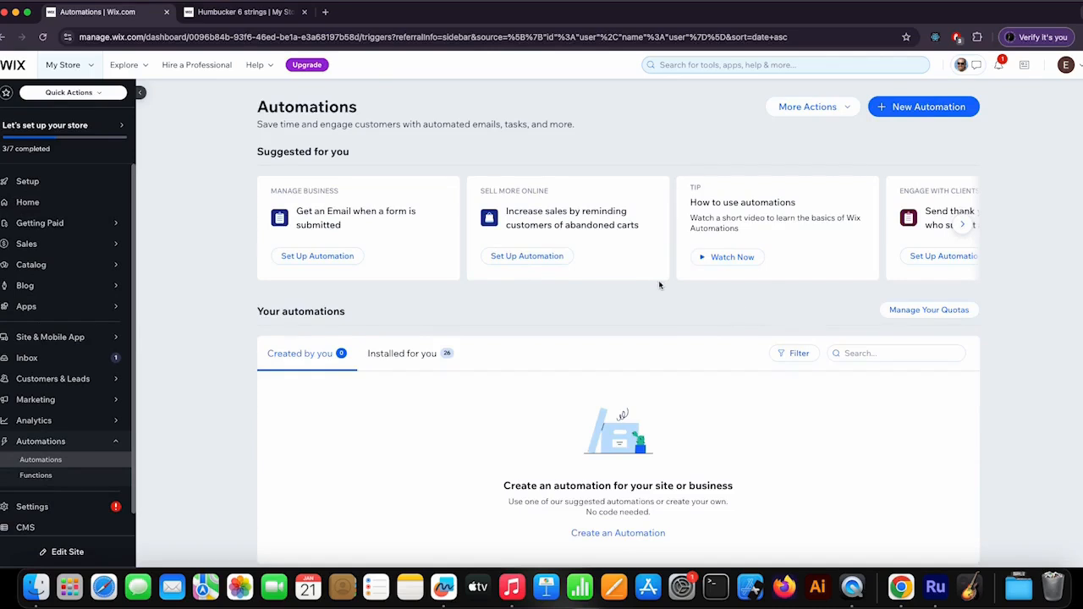
- Browse the suggested automations for selling, engaging clients, retaining customers and getting paid on time
{"action": "scroll", "coordinate": [715, 304], "scroll_direction": "down", "scroll_amount": 1}
{"action": "left_click", "coordinate": [962, 224]}
{"action": "left_click", "coordinate": [962, 224]}
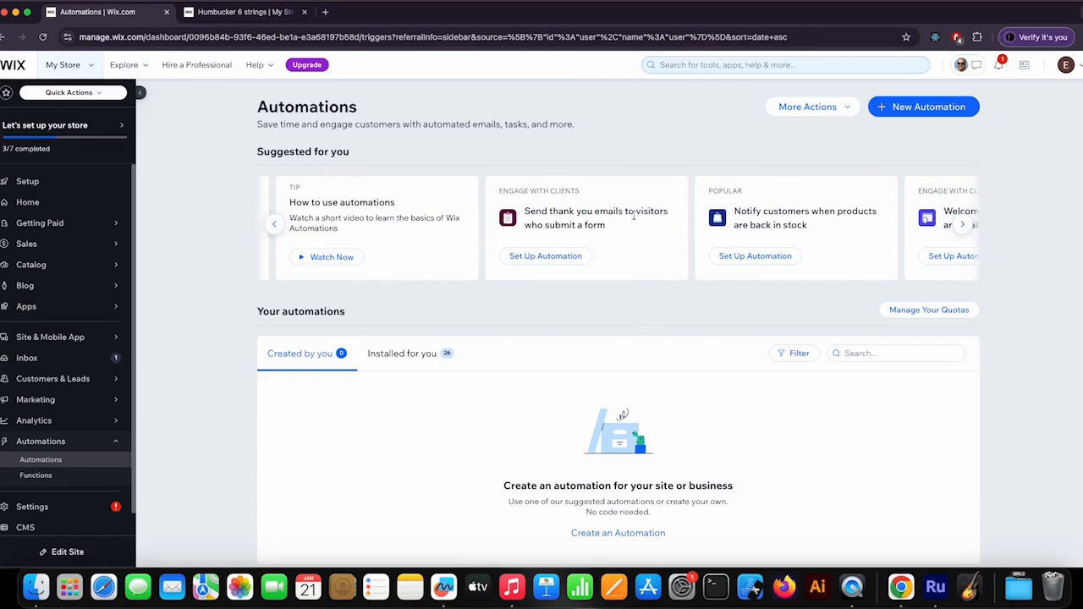
{"action": "left_click", "coordinate": [963, 225]}
{"action": "left_click", "coordinate": [963, 225]}
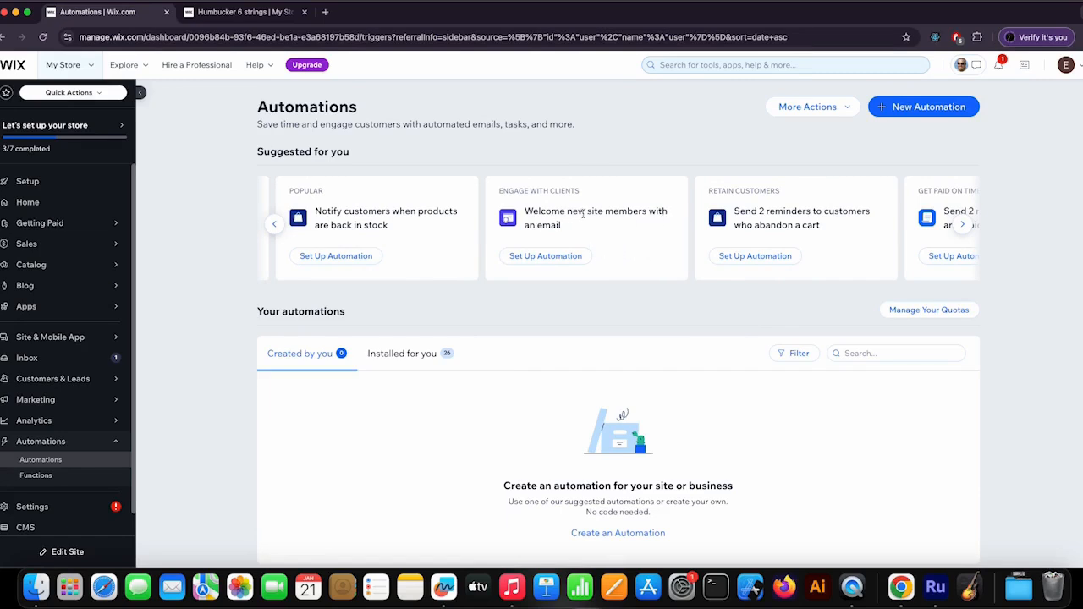
{"action": "left_click", "coordinate": [962, 227]}
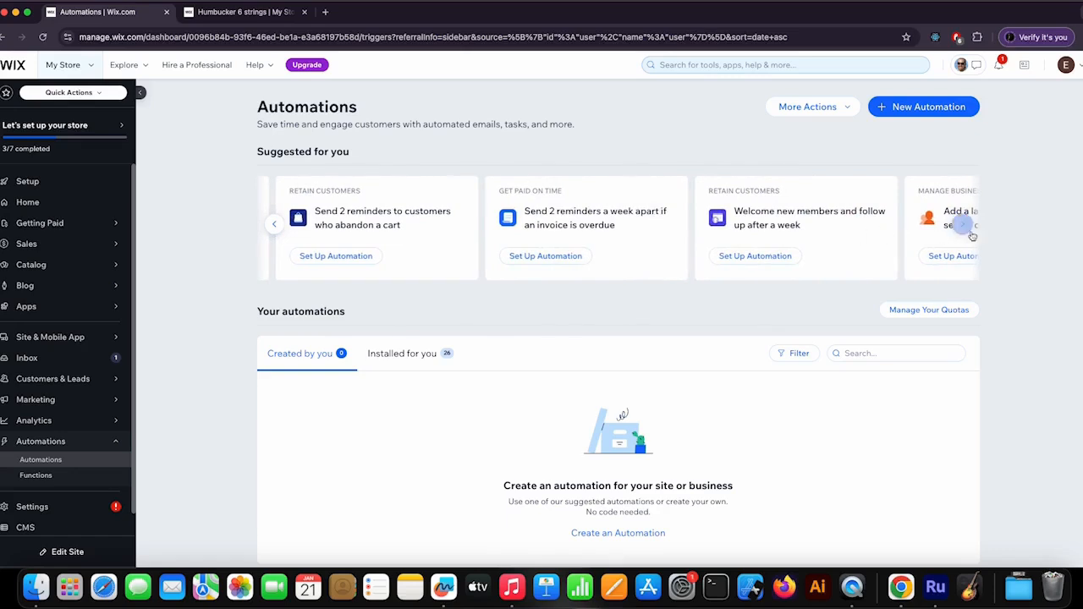
{"action": "left_click", "coordinate": [962, 225]}
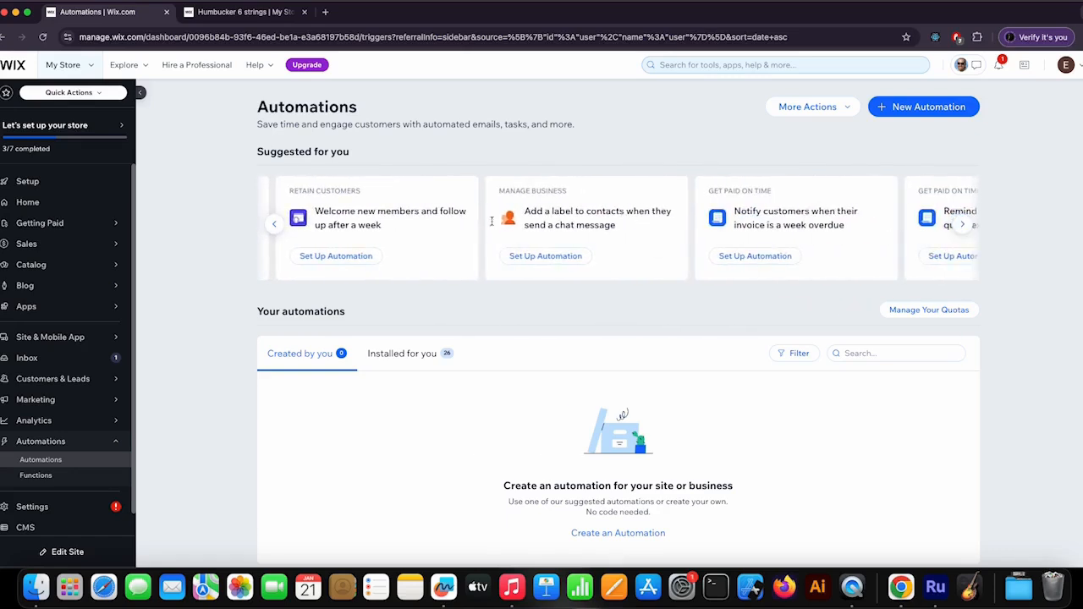
{"action": "left_click", "coordinate": [275, 224]}
{"action": "left_click", "coordinate": [275, 224]}
{"action": "left_click", "coordinate": [275, 224]}
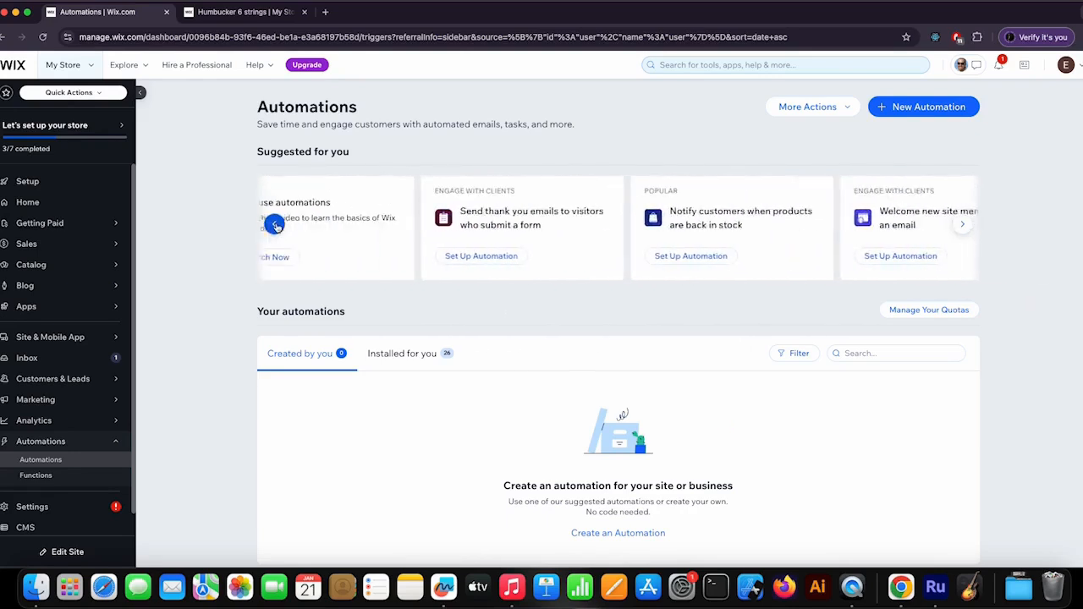
- Review the automations installed for the site, including each one's rule and status
{"action": "scroll", "coordinate": [438, 251], "scroll_direction": "down", "scroll_amount": 1}
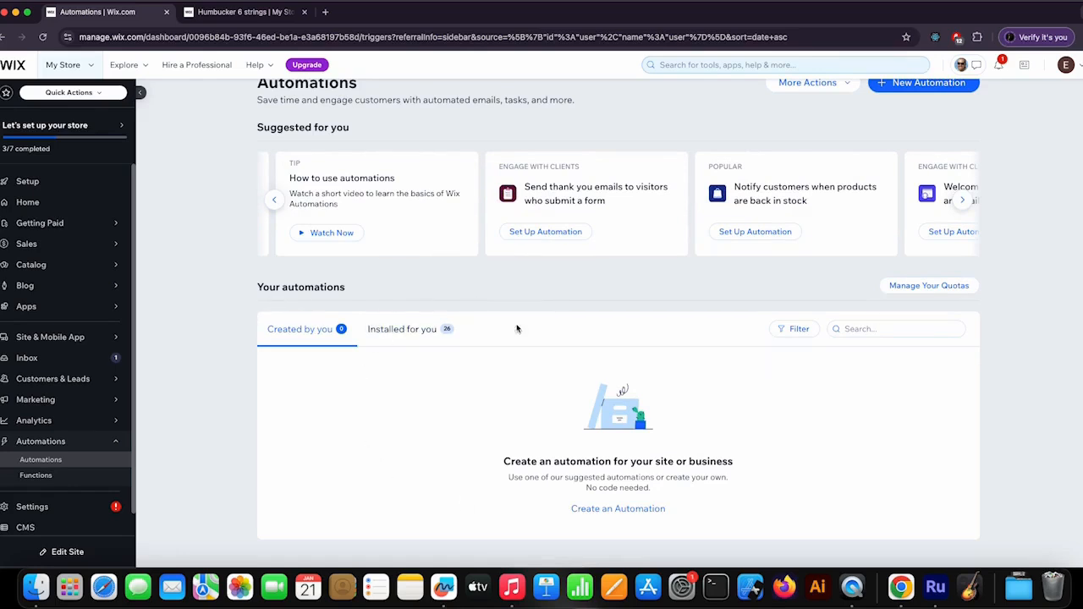
{"action": "left_click", "coordinate": [409, 330]}
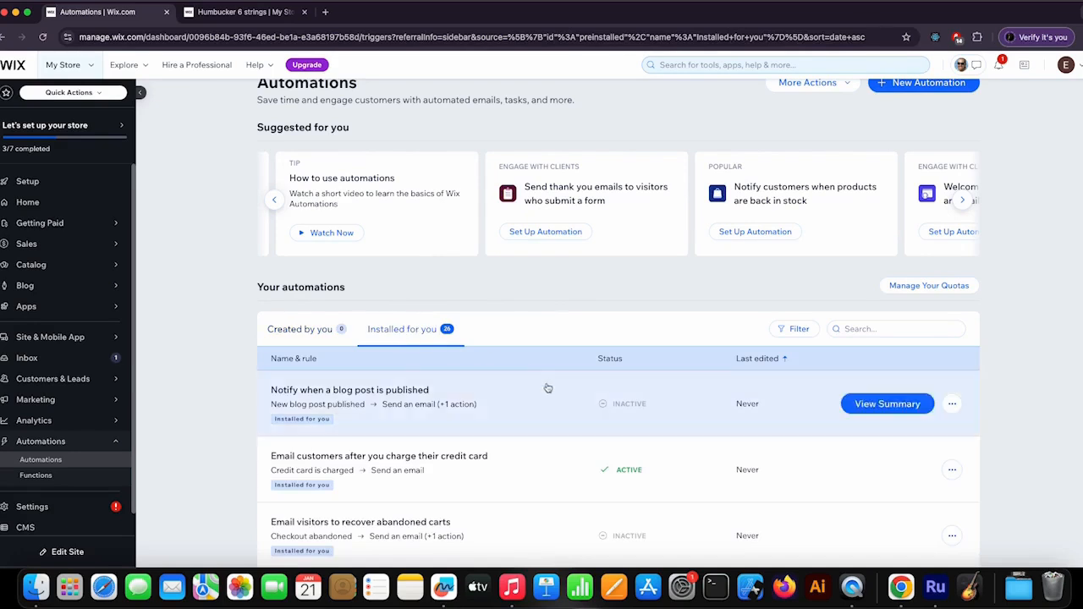
{"action": "scroll", "coordinate": [548, 384], "scroll_direction": "down", "scroll_amount": 3}
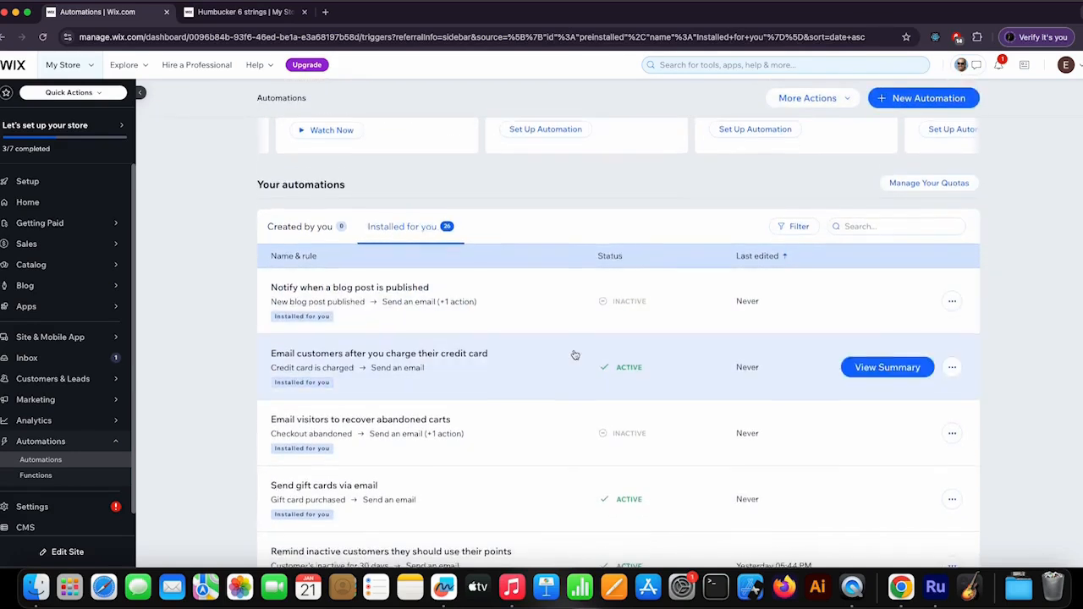
{"action": "scroll", "coordinate": [574, 355], "scroll_direction": "down", "scroll_amount": 8}
{"action": "scroll", "coordinate": [623, 361], "scroll_direction": "up", "scroll_amount": 5}
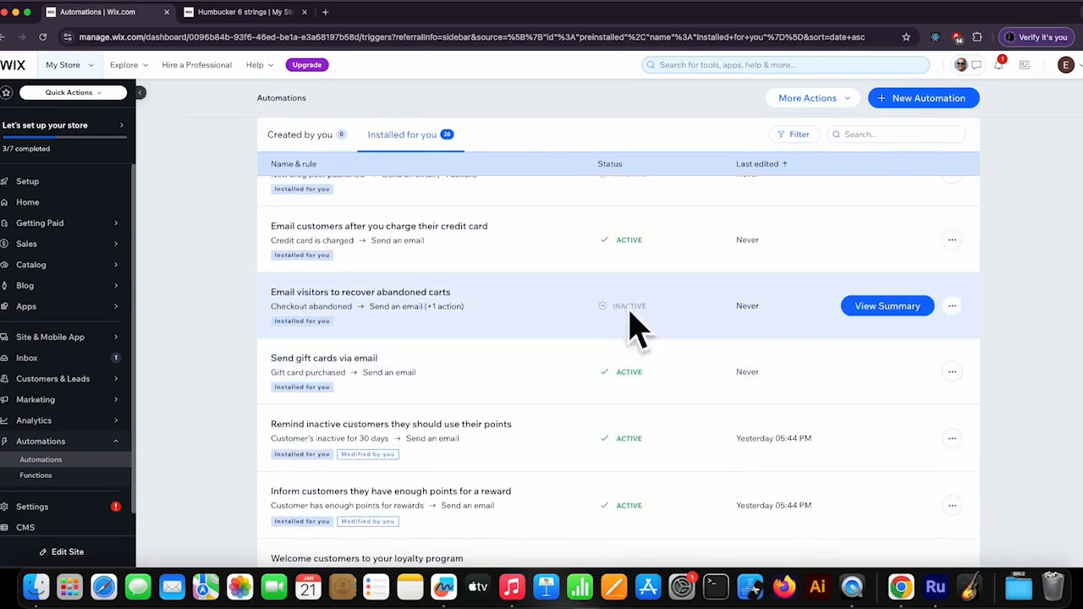
{"action": "scroll", "coordinate": [638, 373], "scroll_direction": "down", "scroll_amount": 3}
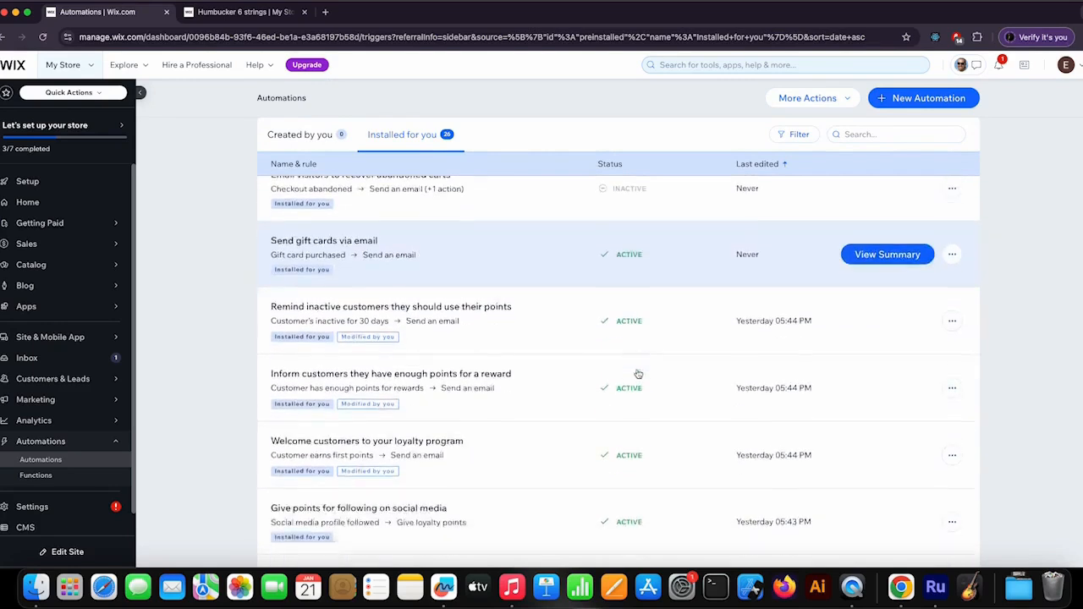
{"action": "scroll", "coordinate": [638, 373], "scroll_direction": "down", "scroll_amount": 6}
{"action": "scroll", "coordinate": [618, 428], "scroll_direction": "up", "scroll_amount": 2}
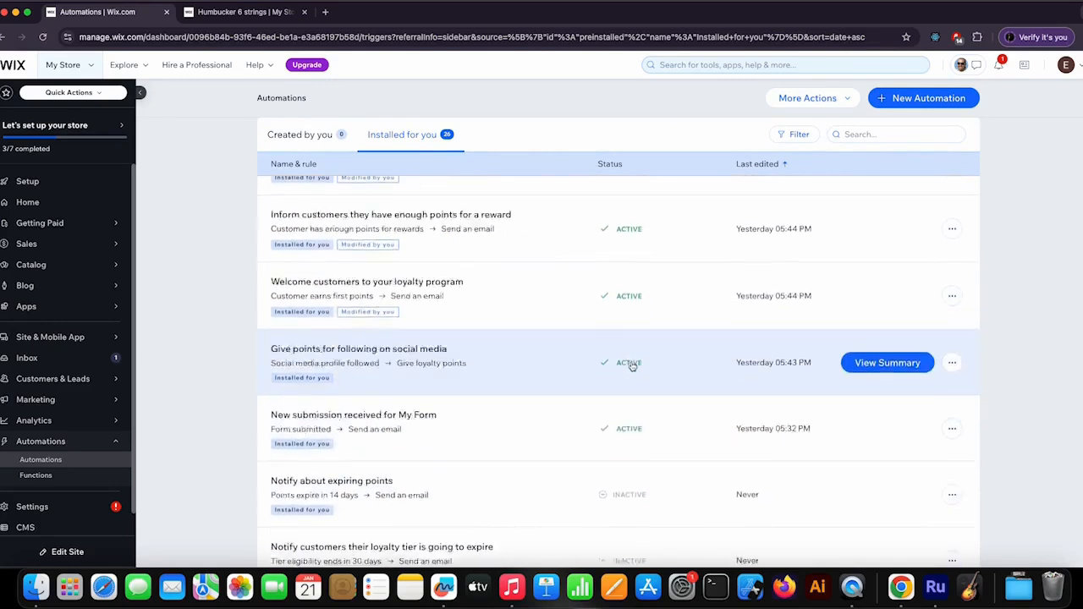
{"action": "scroll", "coordinate": [631, 366], "scroll_direction": "up", "scroll_amount": 10}
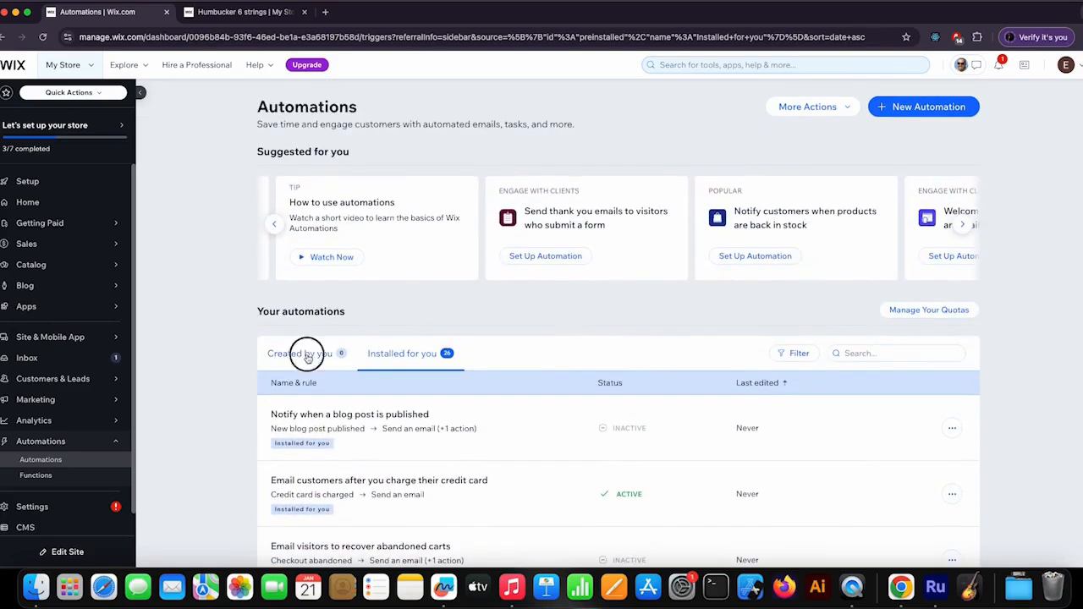
- Create a new automation from the "Email visitors to recover abandoned carts" suggestion in the Sell more online category
{"action": "left_click", "coordinate": [307, 355]}
{"action": "scroll", "coordinate": [573, 313], "scroll_direction": "down", "scroll_amount": 1}
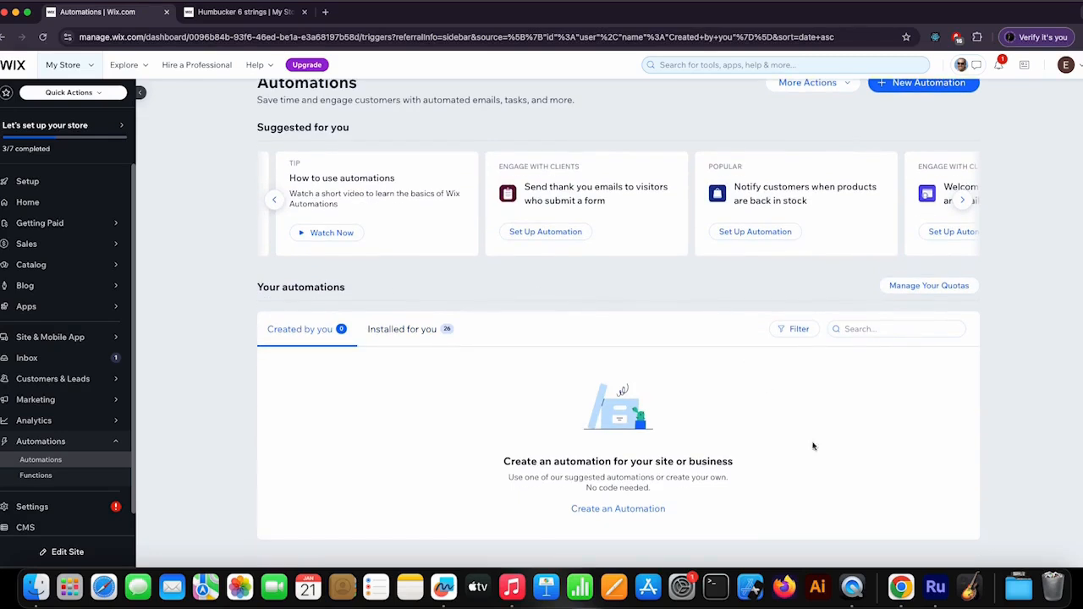
{"action": "left_click", "coordinate": [635, 509]}
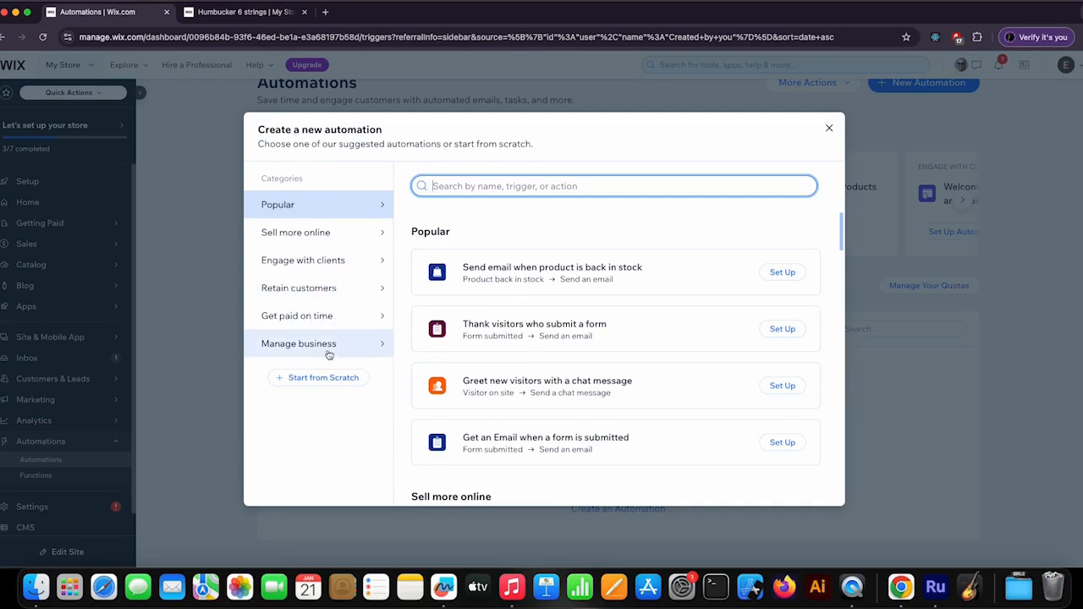
{"action": "left_click", "coordinate": [319, 239]}
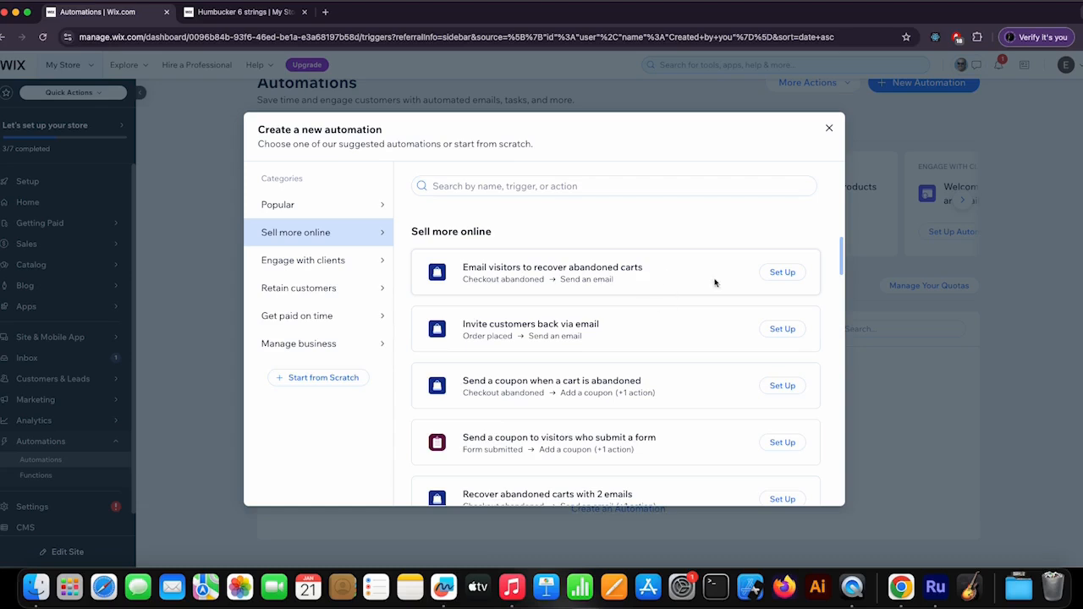
{"action": "left_click", "coordinate": [782, 273]}
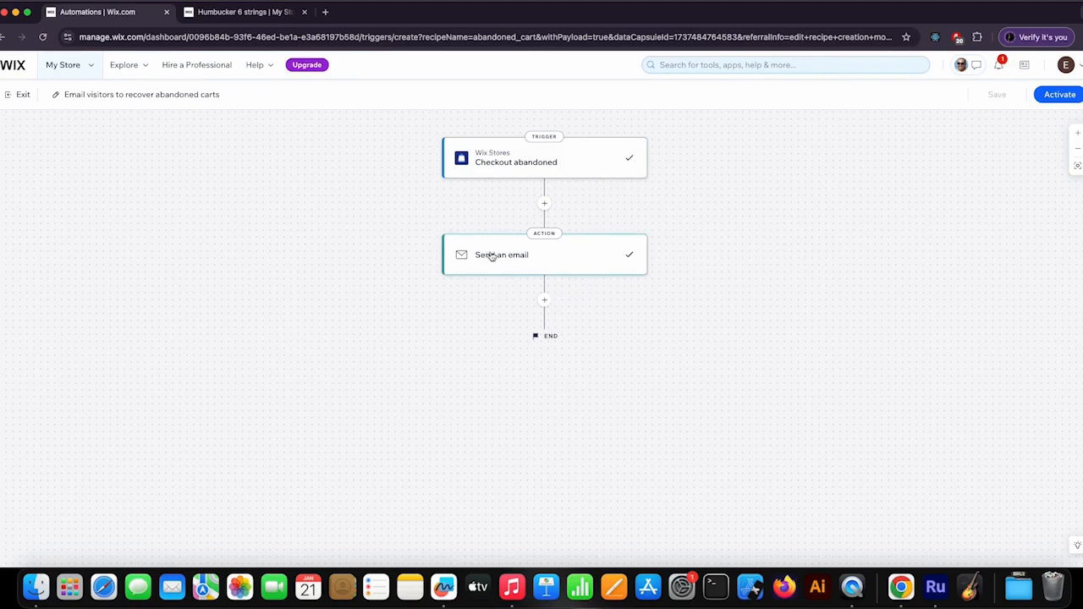
- Examine the settings of the Checkout abandoned trigger and the Send an email action, including the sender details
{"action": "left_click", "coordinate": [593, 165]}
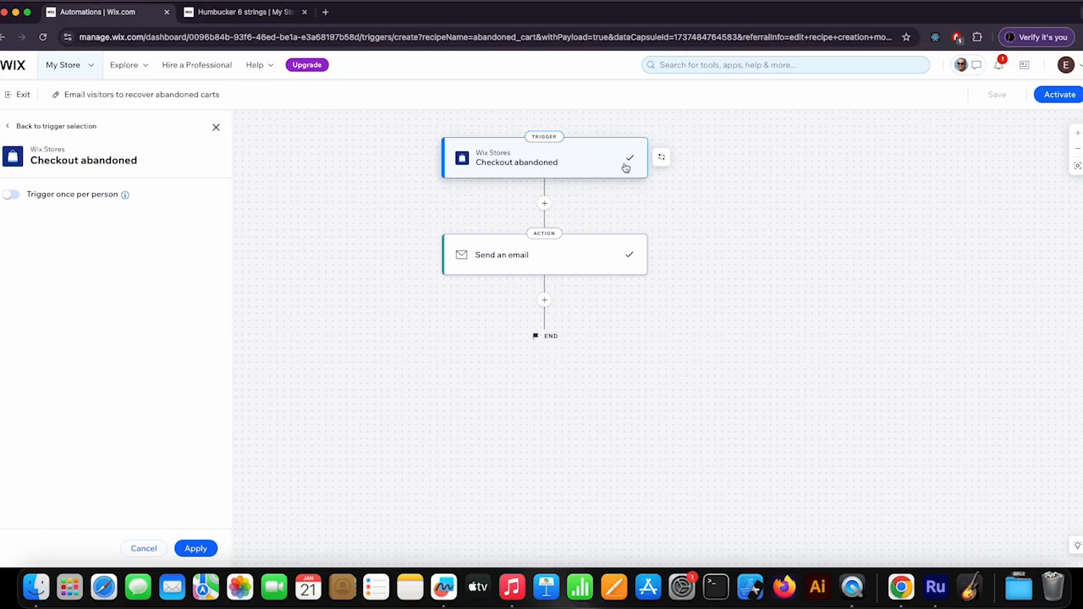
{"action": "left_click", "coordinate": [582, 262]}
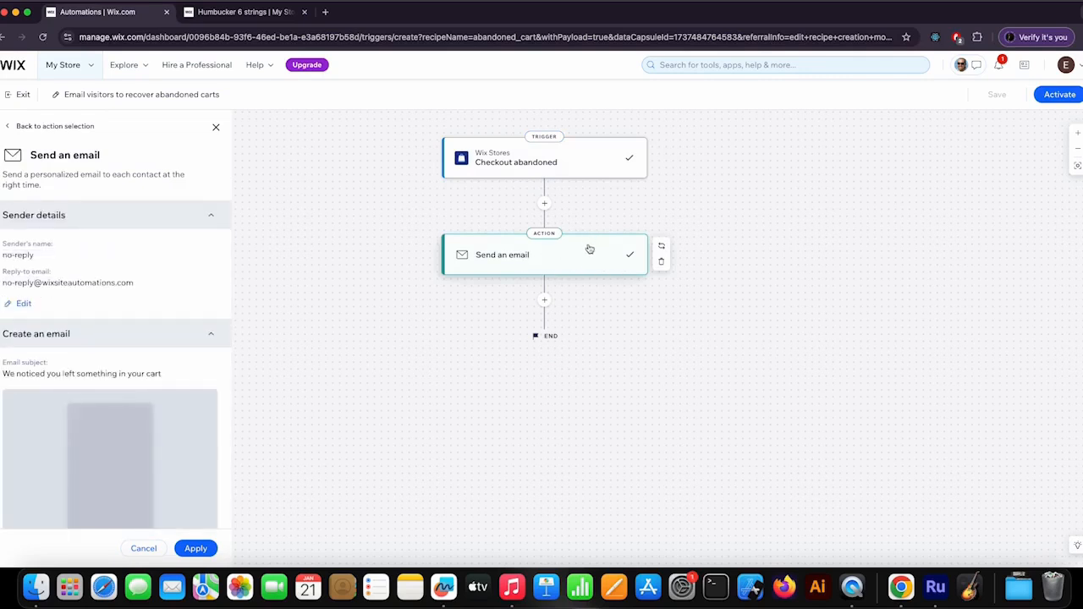
{"action": "scroll", "coordinate": [126, 266], "scroll_direction": "down", "scroll_amount": 3}
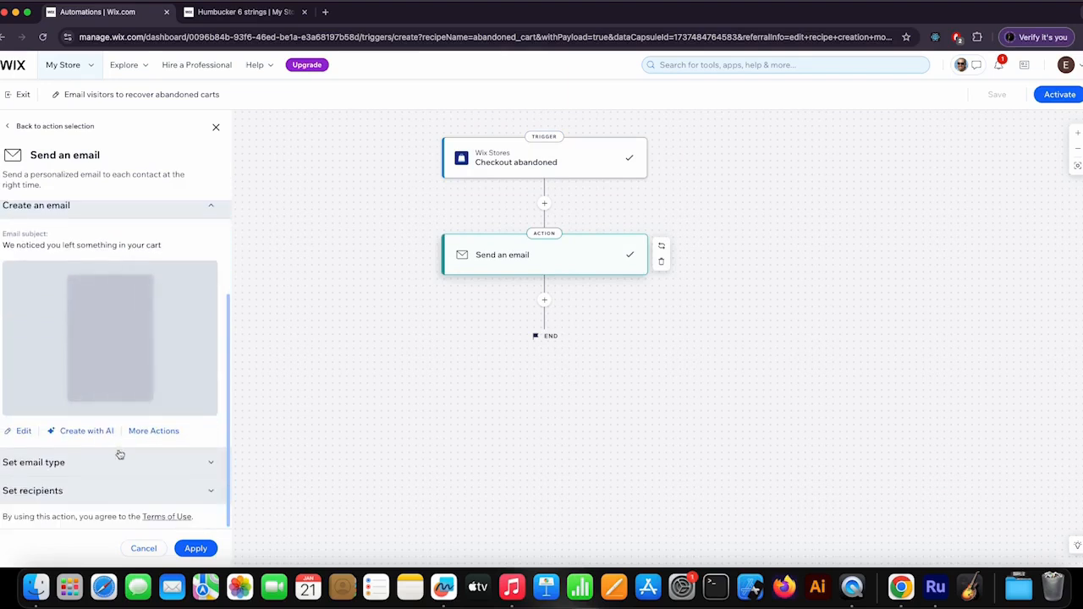
{"action": "scroll", "coordinate": [127, 288], "scroll_direction": "up", "scroll_amount": 3}
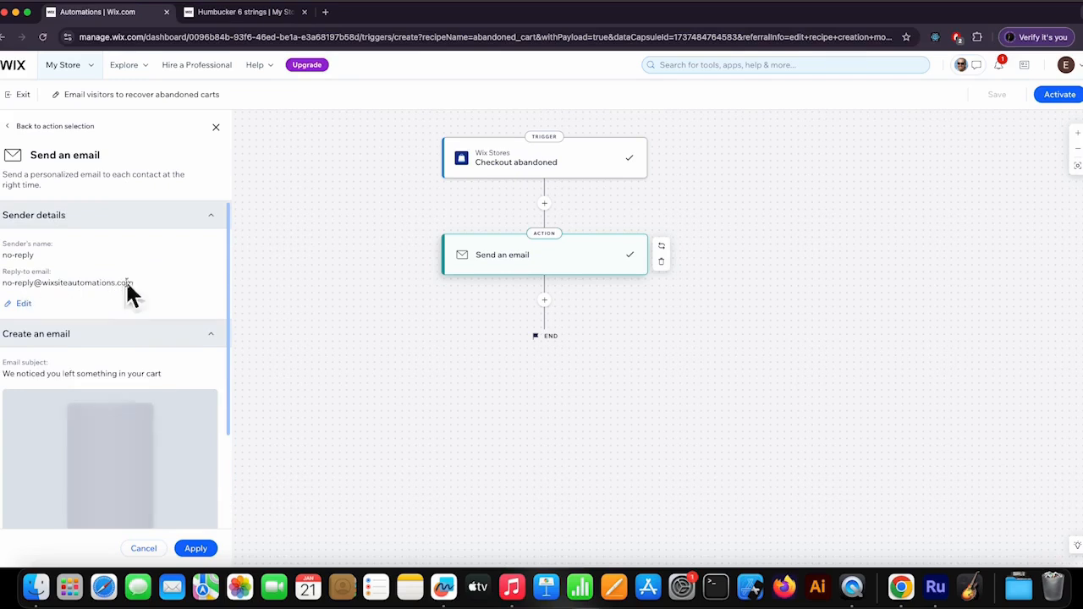
{"action": "left_click_drag", "start_coordinate": [137, 285], "coordinate": [2, 282]}
{"action": "left_click", "coordinate": [169, 279]}
{"action": "scroll", "coordinate": [182, 280], "scroll_direction": "down", "scroll_amount": 3}
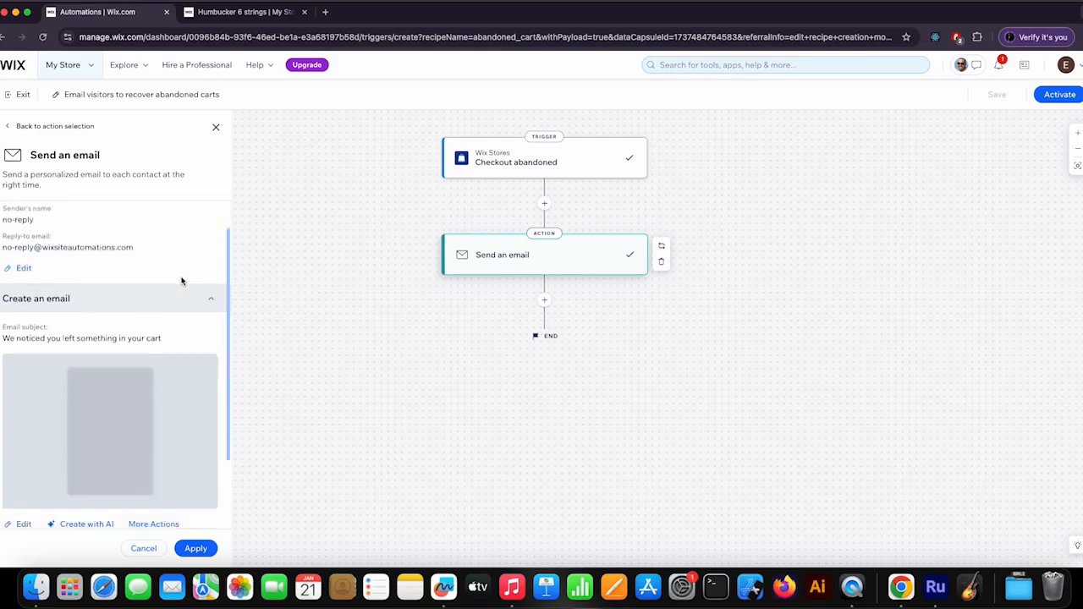
- Try to edit the abandoned-cart email by saving the prefilled sender name and reply-to email
{"action": "scroll", "coordinate": [33, 390], "scroll_direction": "down", "scroll_amount": 1}
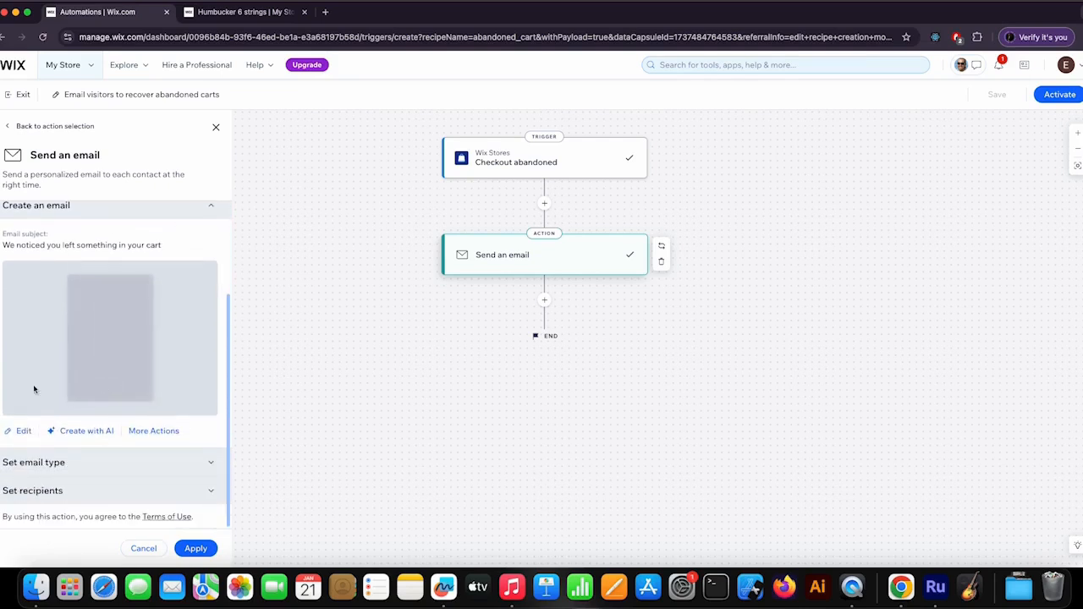
{"action": "left_click", "coordinate": [23, 432]}
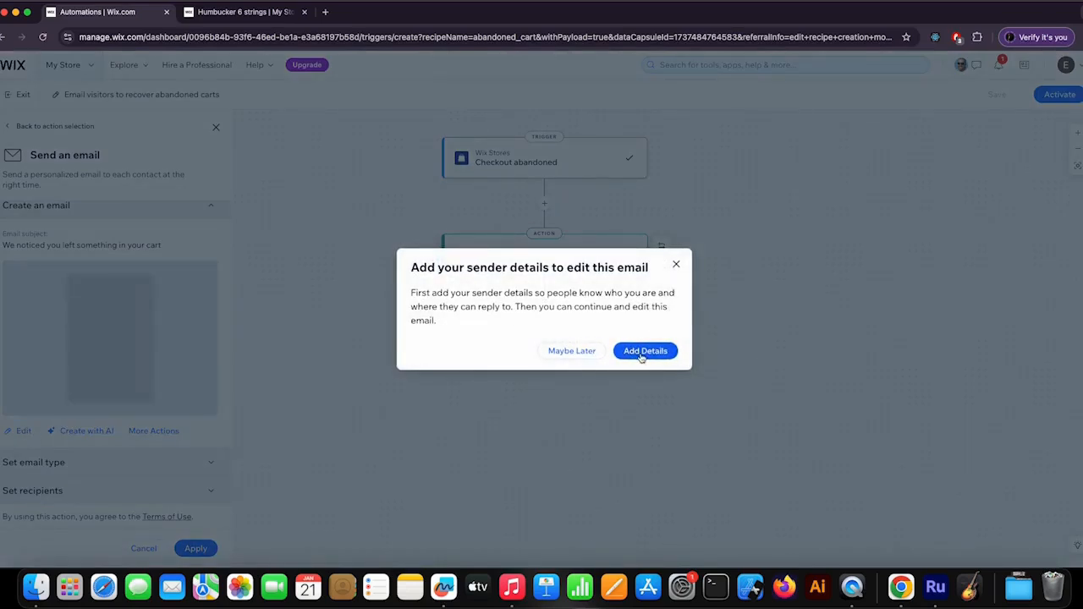
{"action": "left_click", "coordinate": [652, 355]}
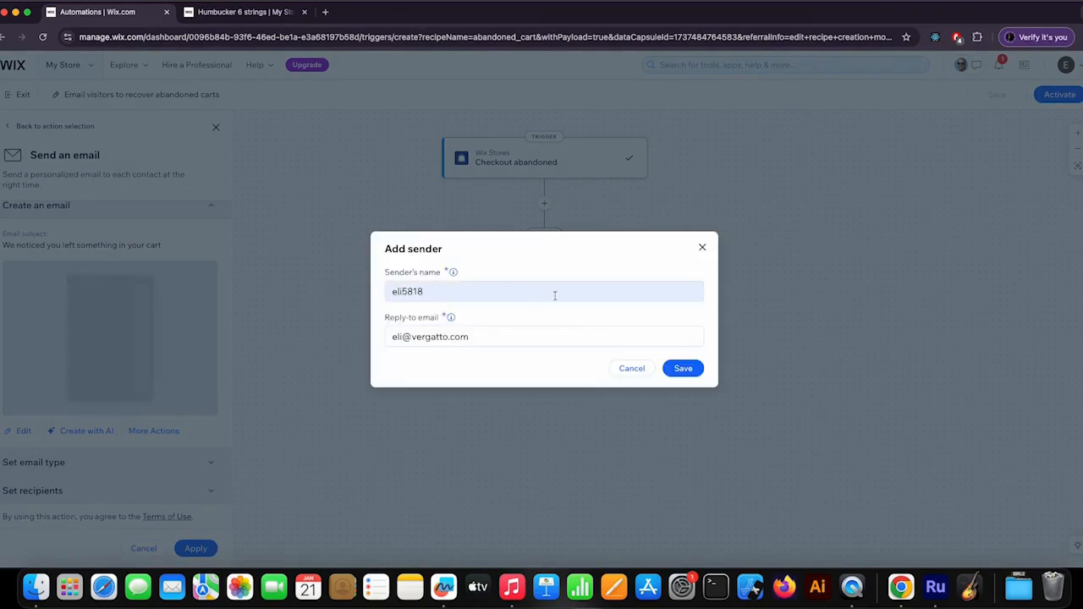
{"action": "left_click", "coordinate": [682, 368]}
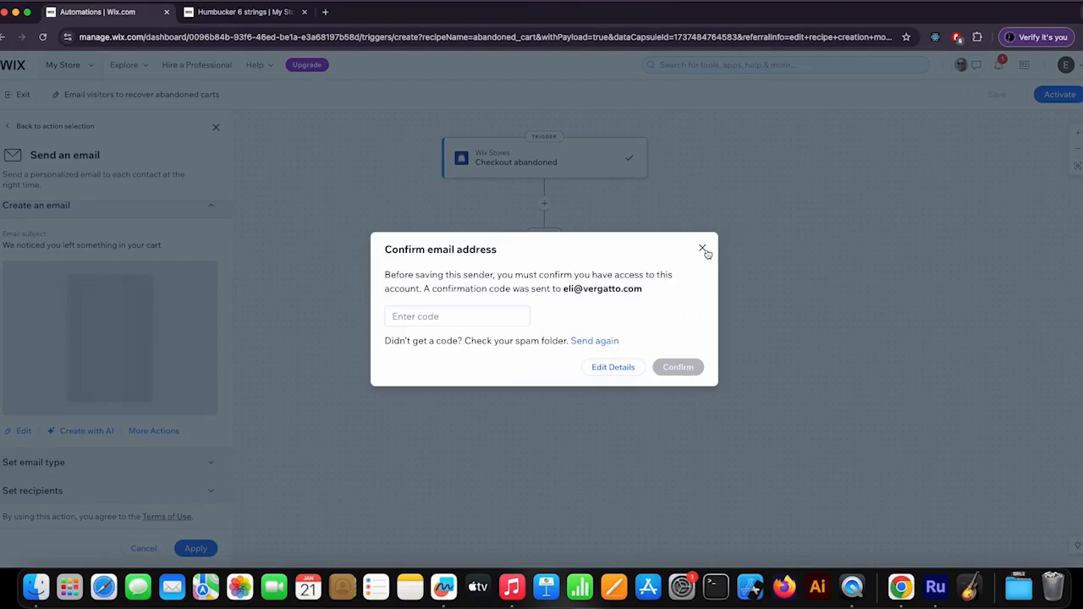
{"action": "left_click", "coordinate": [702, 251]}
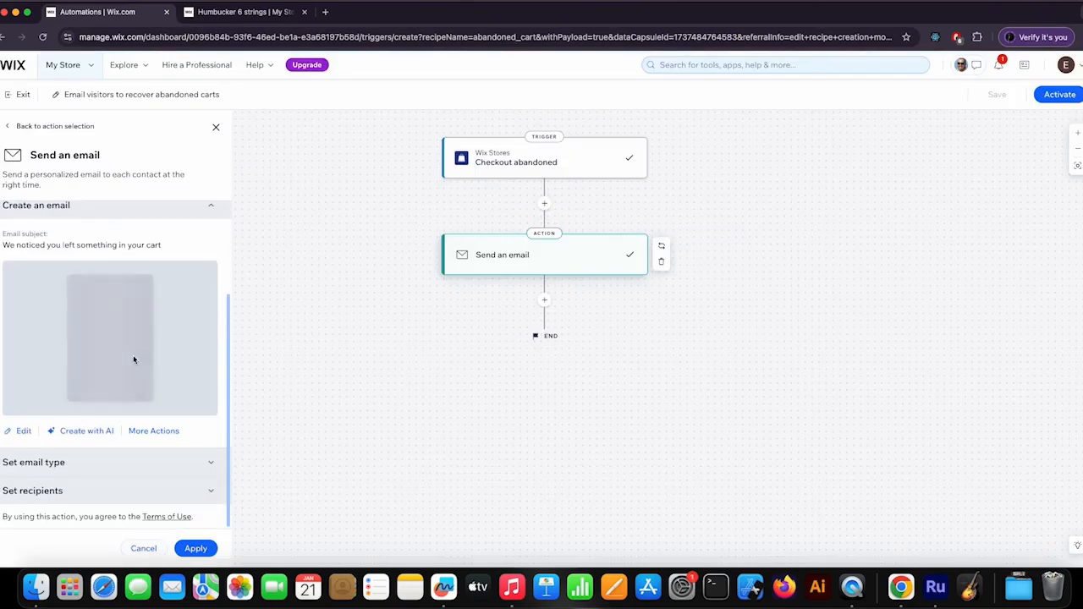
{"action": "left_click", "coordinate": [25, 432]}
{"action": "left_click", "coordinate": [582, 357]}
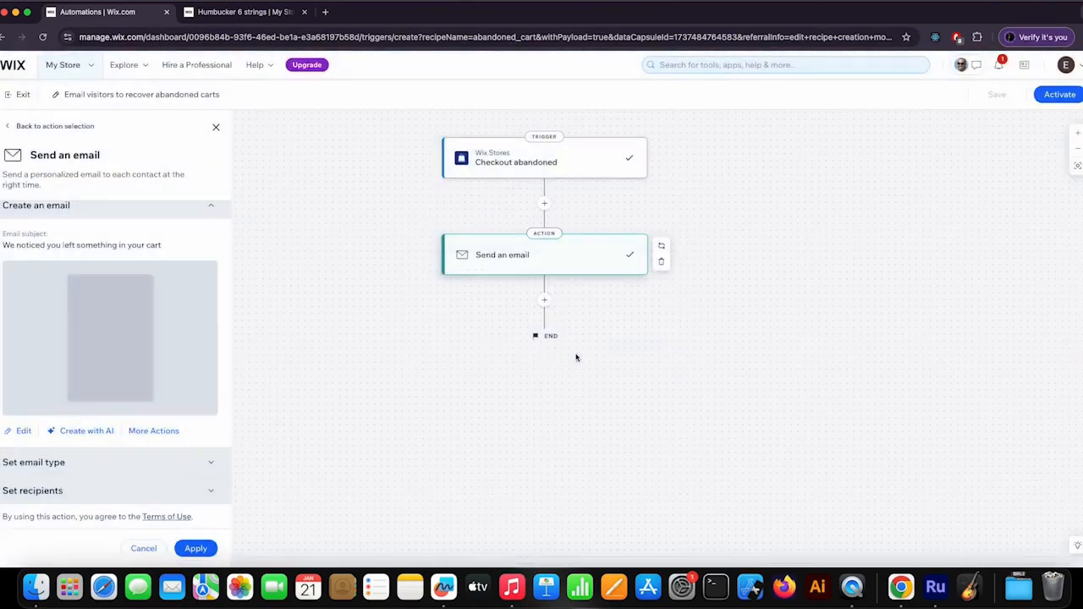
- Examine the email type options and the notification topics available for promotional emails
{"action": "left_click", "coordinate": [169, 467]}
{"action": "scroll", "coordinate": [118, 387], "scroll_direction": "down", "scroll_amount": 2}
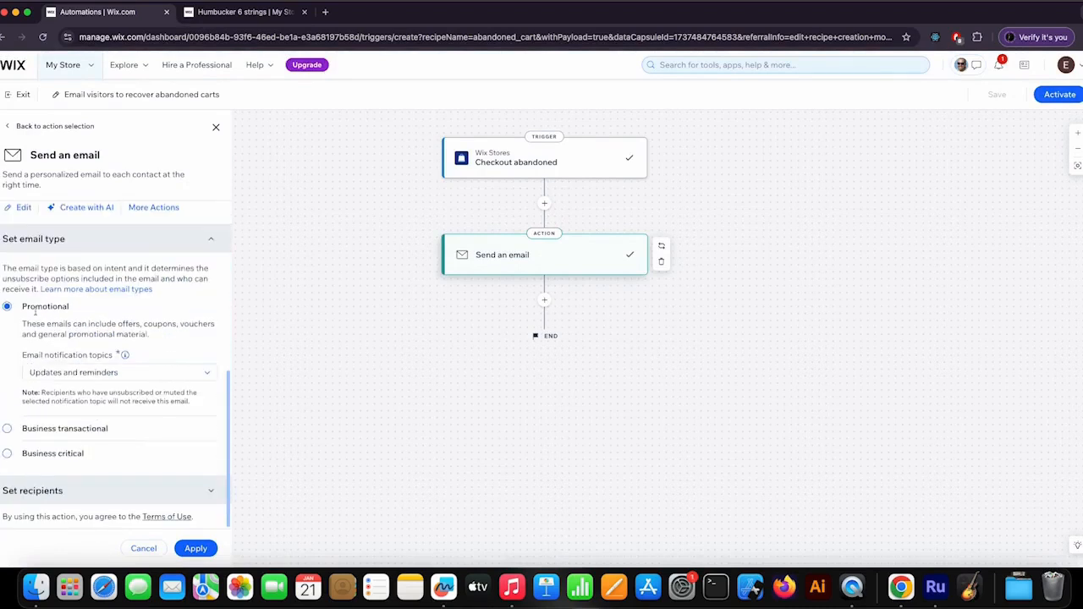
{"action": "left_click", "coordinate": [191, 372]}
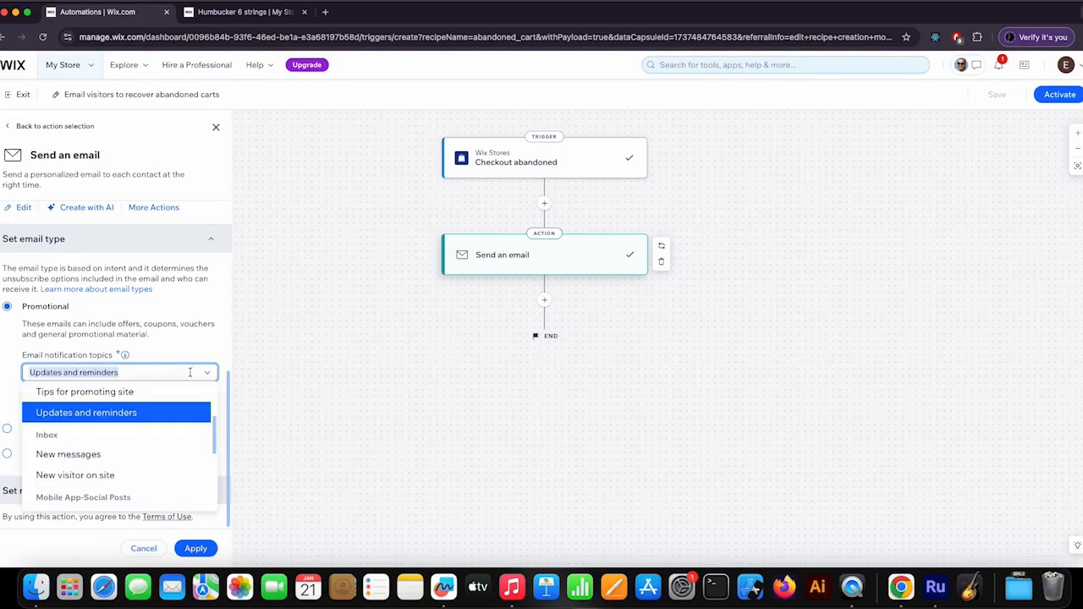
{"action": "scroll", "coordinate": [132, 474], "scroll_direction": "down", "scroll_amount": 2}
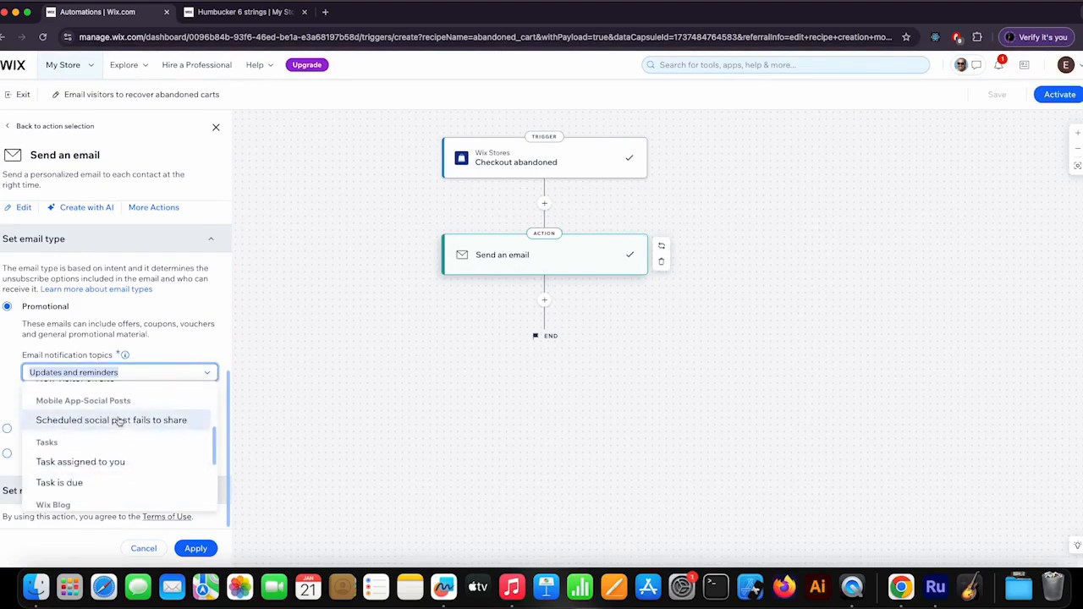
{"action": "scroll", "coordinate": [127, 423], "scroll_direction": "down", "scroll_amount": 2}
{"action": "scroll", "coordinate": [131, 427], "scroll_direction": "down", "scroll_amount": 3}
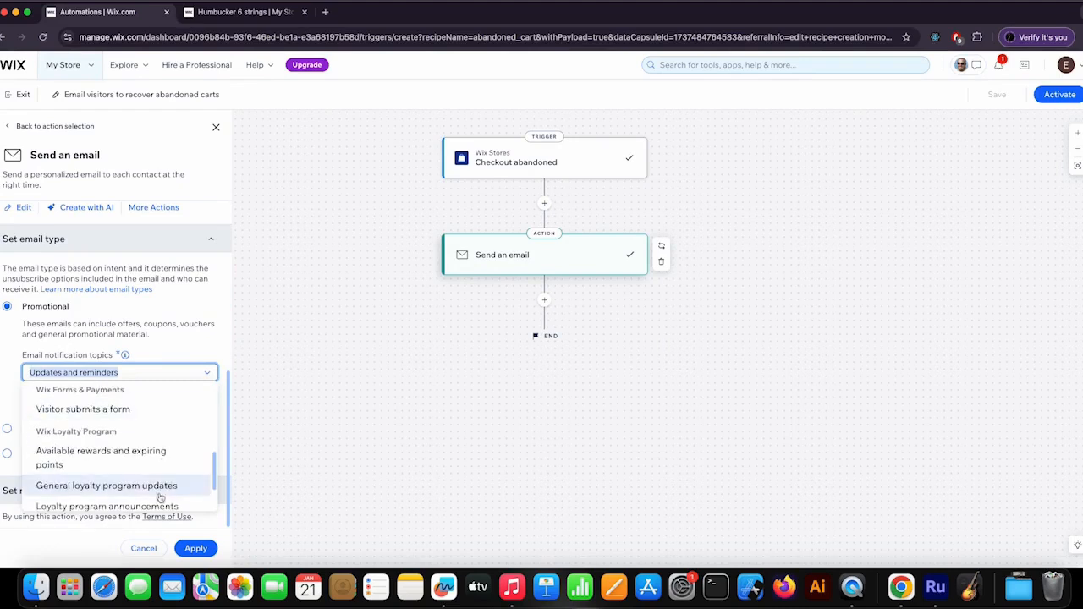
{"action": "left_click", "coordinate": [198, 355]}
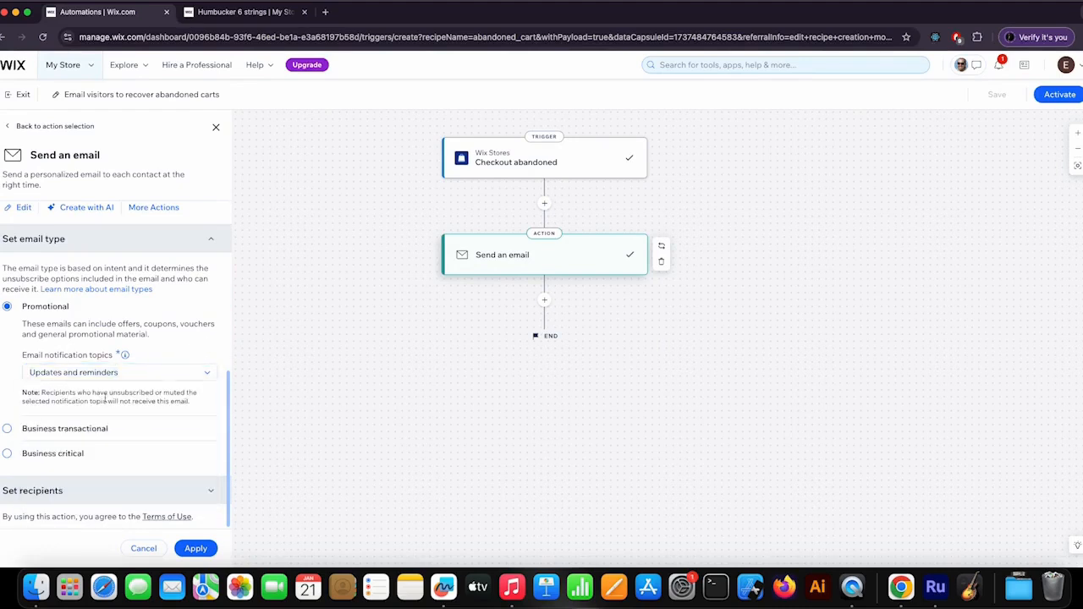
- Review the Send an email settings and exit to the automations list, leaving the abandoned-cart email automation as a draft
{"action": "scroll", "coordinate": [115, 448], "scroll_direction": "up", "scroll_amount": 2}
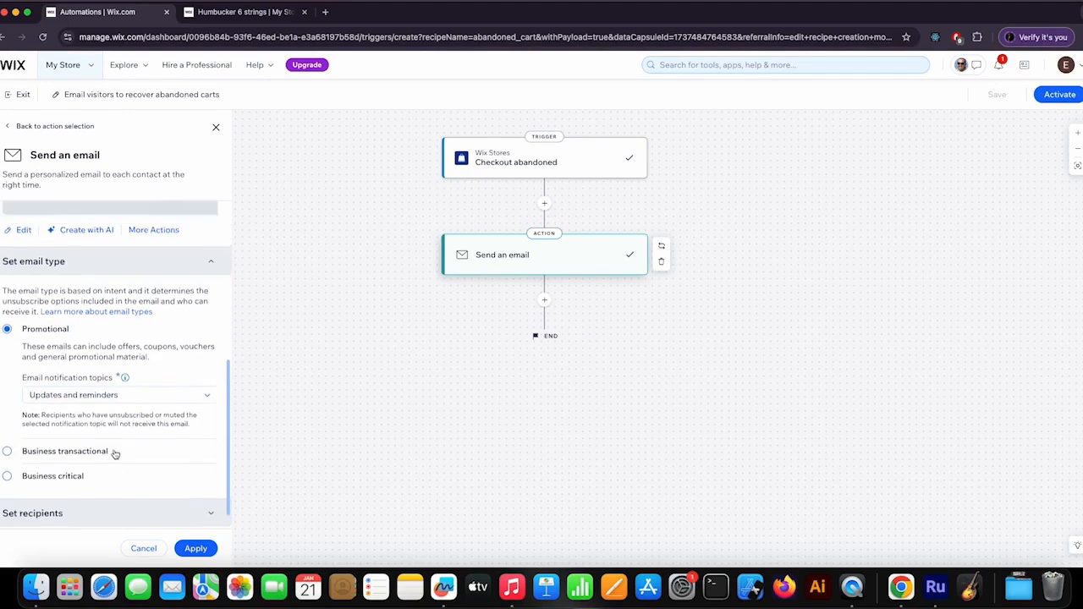
{"action": "scroll", "coordinate": [115, 448], "scroll_direction": "down", "scroll_amount": 2}
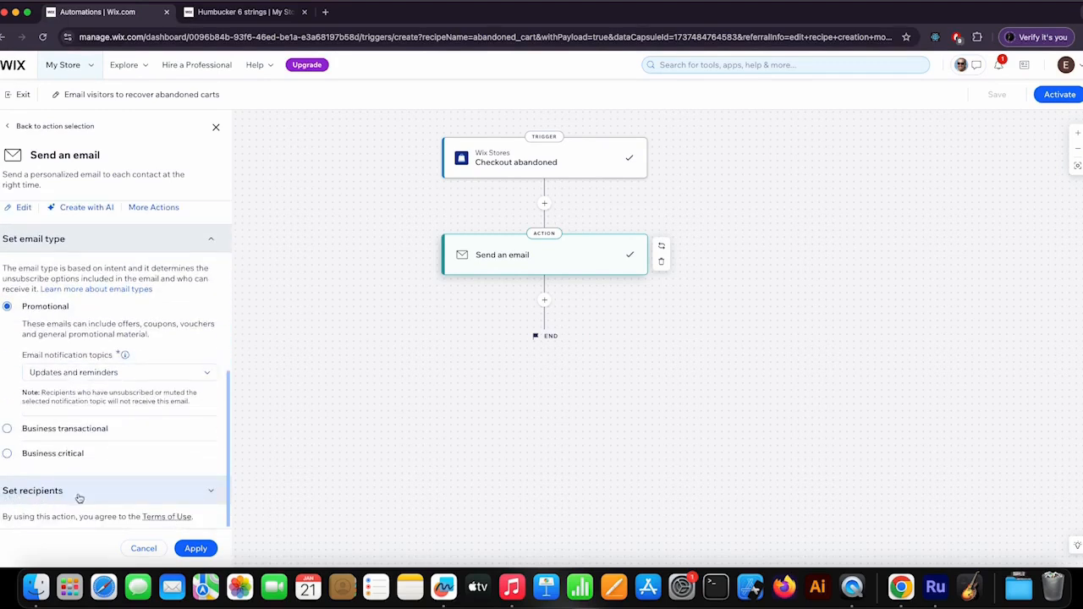
{"action": "scroll", "coordinate": [130, 437], "scroll_direction": "up", "scroll_amount": 6}
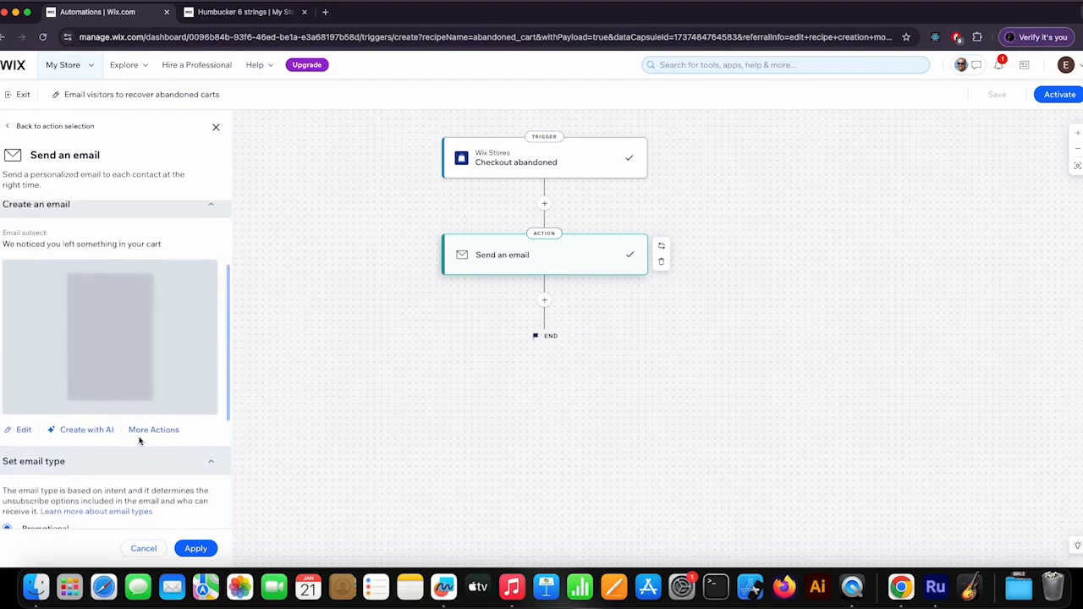
{"action": "scroll", "coordinate": [144, 435], "scroll_direction": "up", "scroll_amount": 2}
{"action": "scroll", "coordinate": [139, 426], "scroll_direction": "up", "scroll_amount": 1}
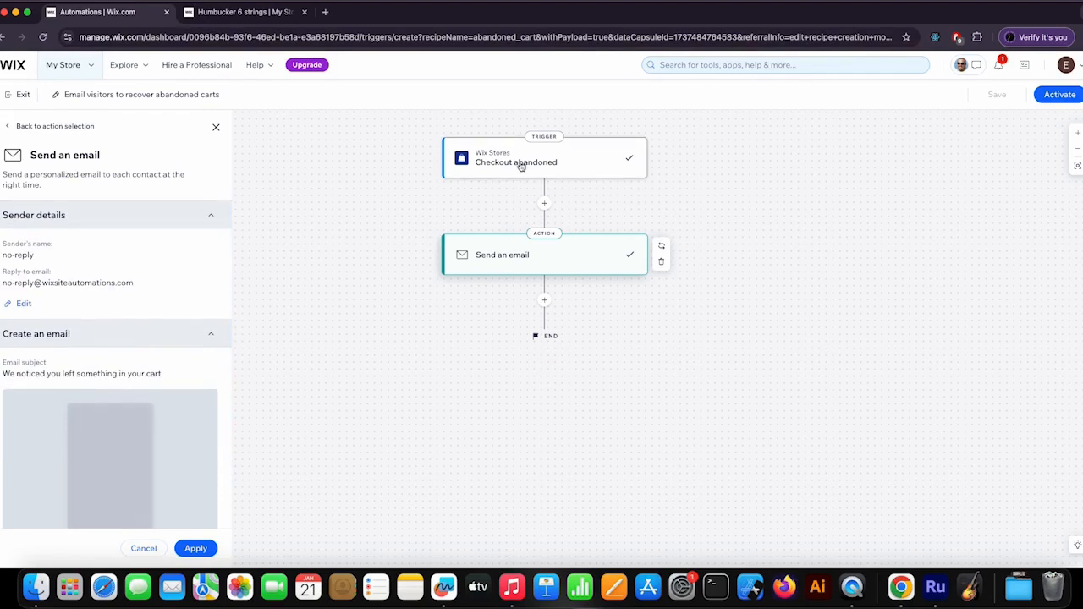
{"action": "left_click", "coordinate": [957, 128]}
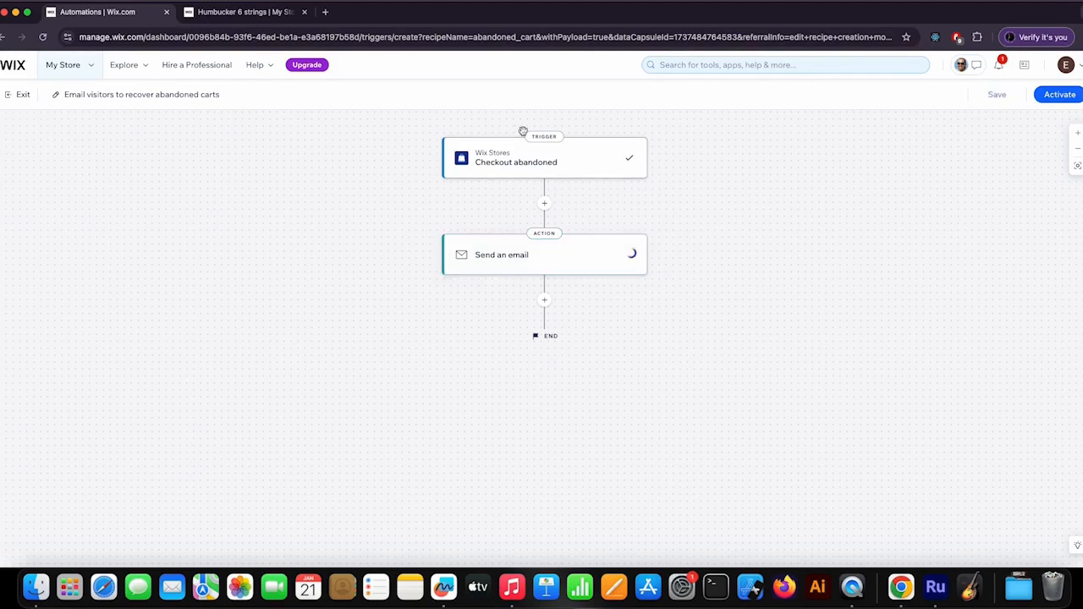
{"action": "left_click", "coordinate": [23, 95]}
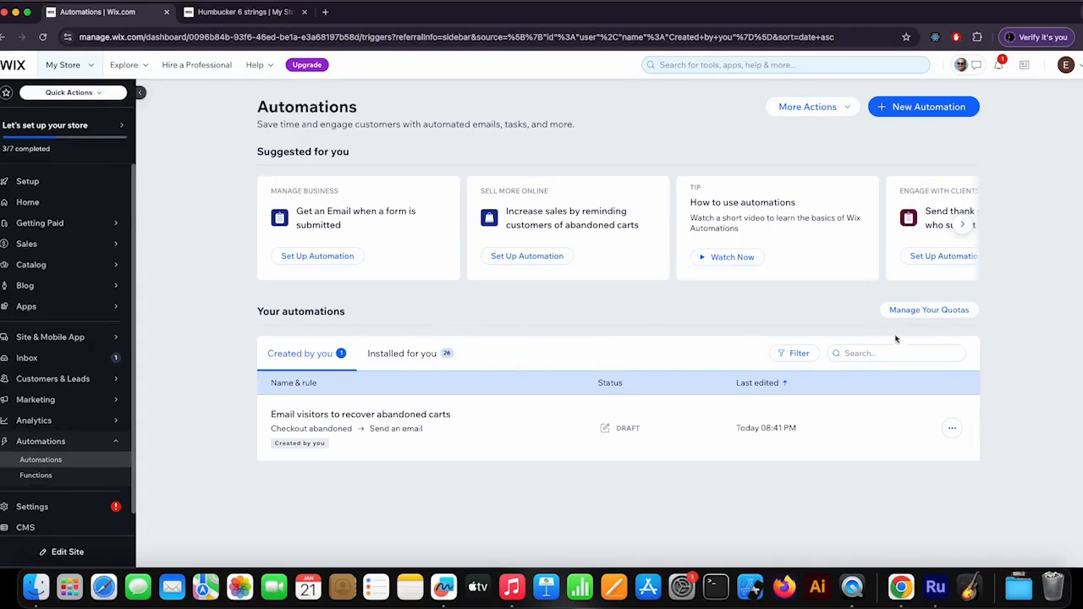
- Create a new automation from the "Send a coupon when a cart is abandoned" suggestion in the Sell more online category
{"action": "left_click", "coordinate": [288, 355]}
{"action": "left_click", "coordinate": [926, 114]}
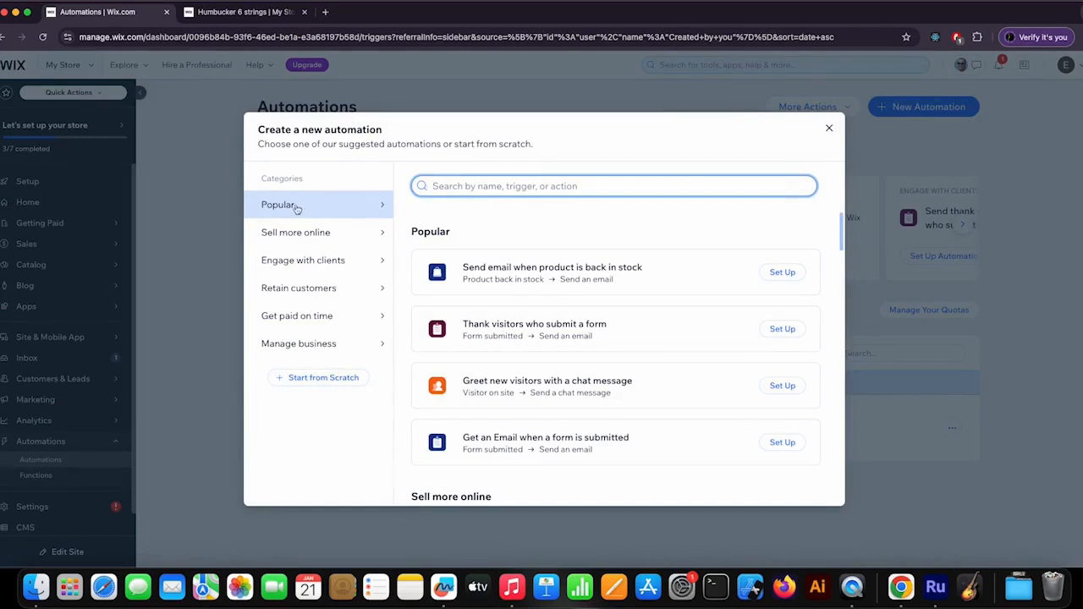
{"action": "left_click", "coordinate": [298, 234]}
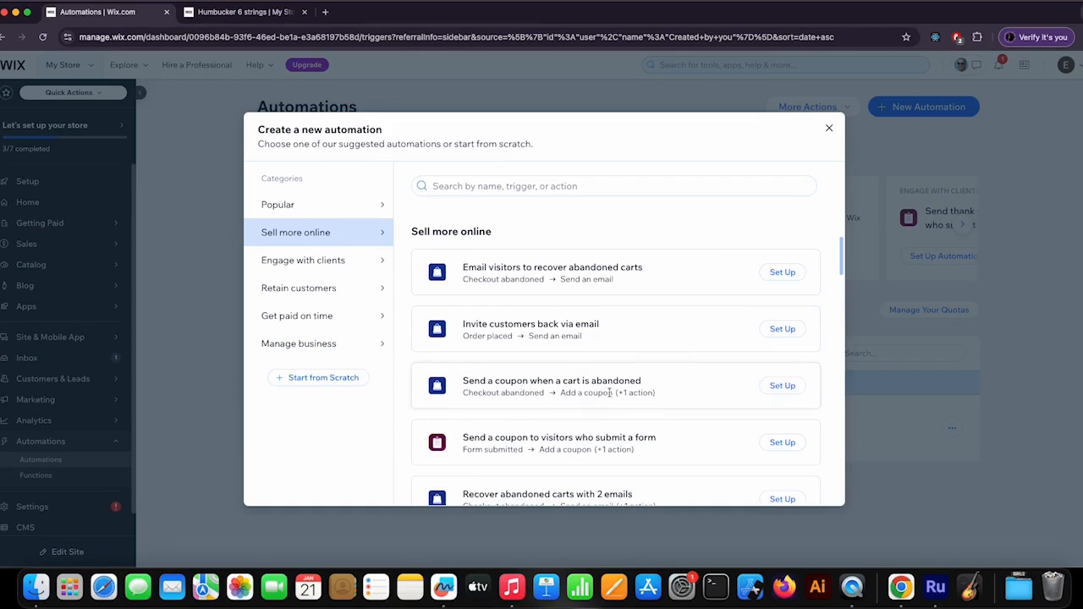
{"action": "left_click", "coordinate": [785, 387]}
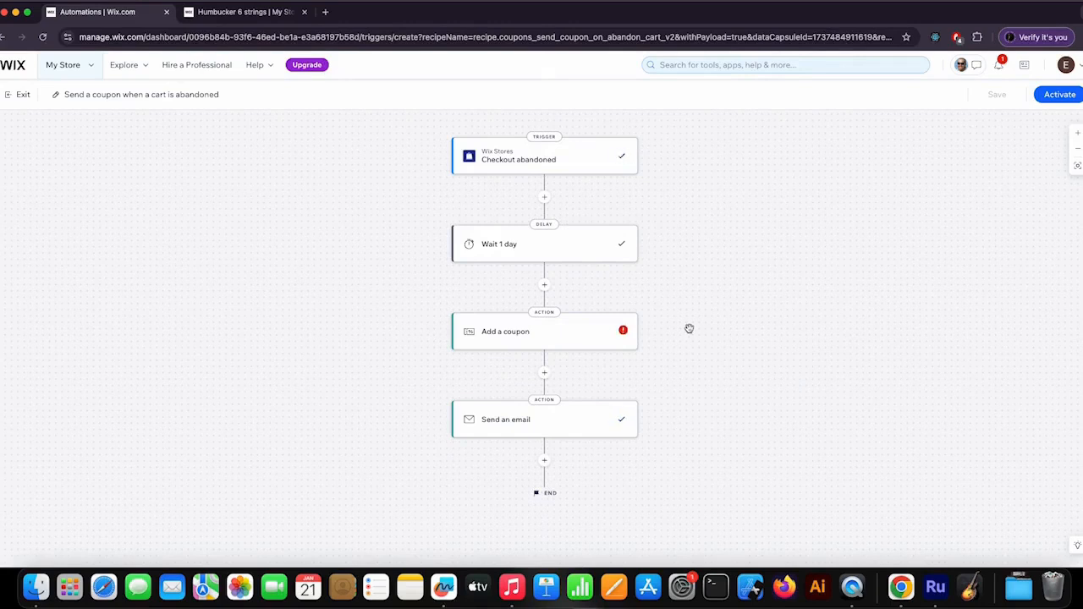
- Check the available time units for the delay and apply it with a wait of 1 day
{"action": "key", "text": "super+equal"}
{"action": "key", "text": "super+equal"}
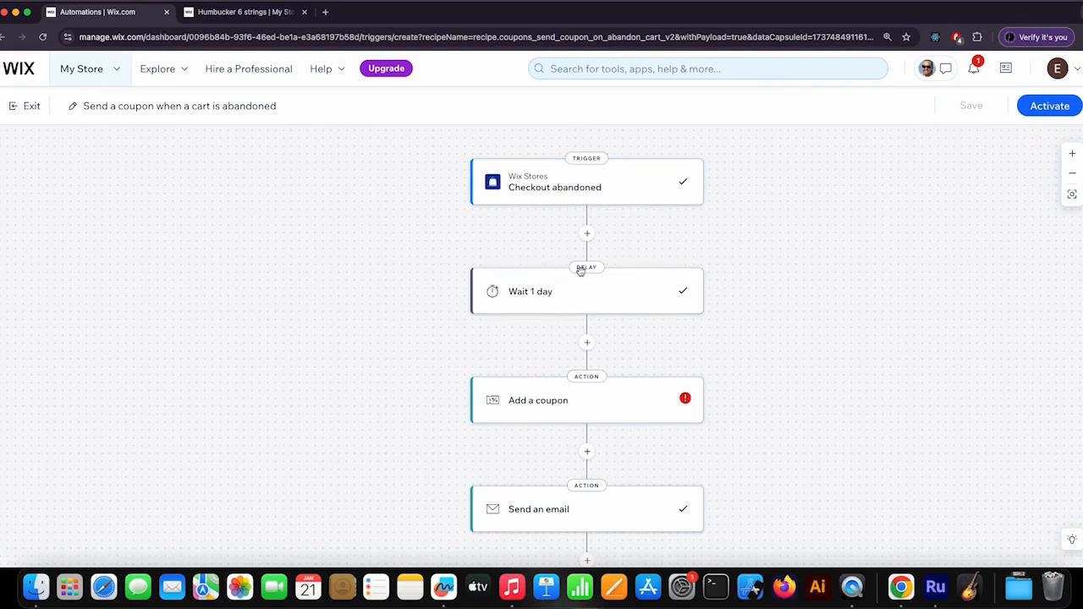
{"action": "left_click", "coordinate": [602, 295]}
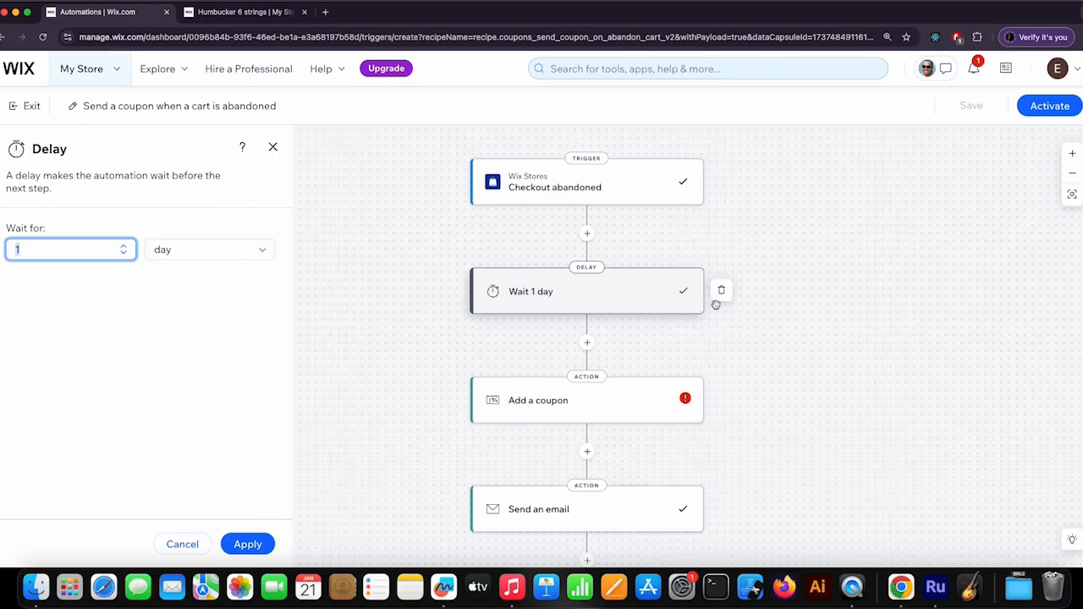
{"action": "left_click", "coordinate": [194, 249]}
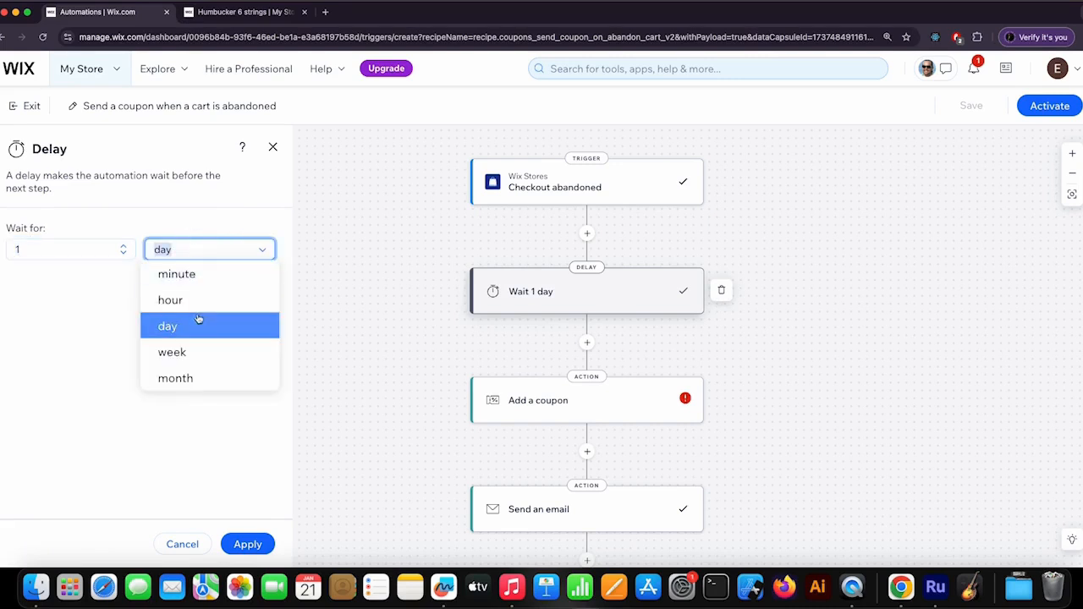
{"action": "left_click", "coordinate": [51, 334]}
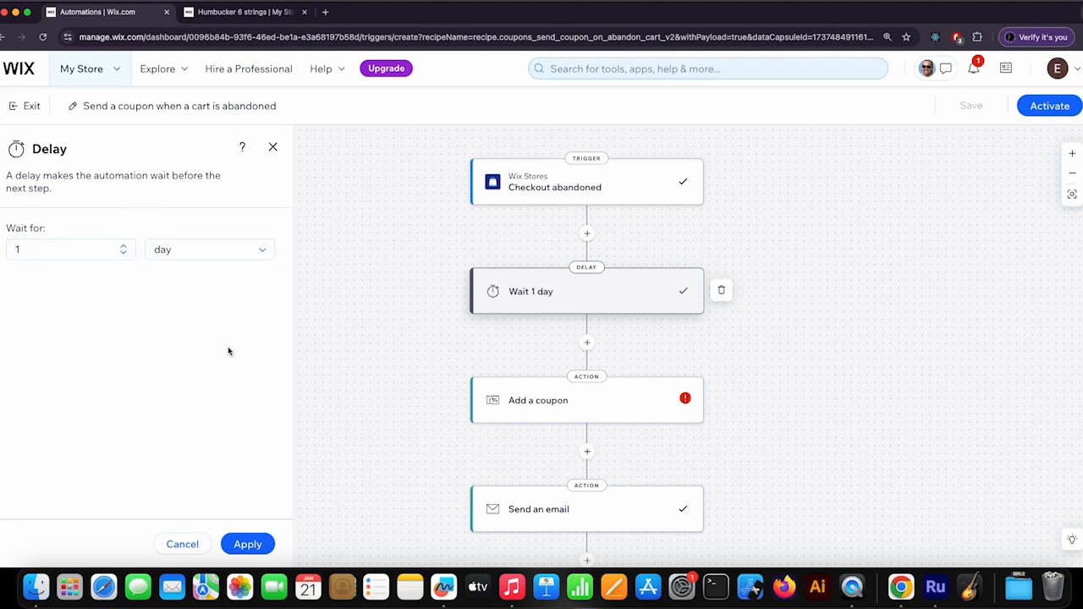
{"action": "left_click", "coordinate": [247, 544]}
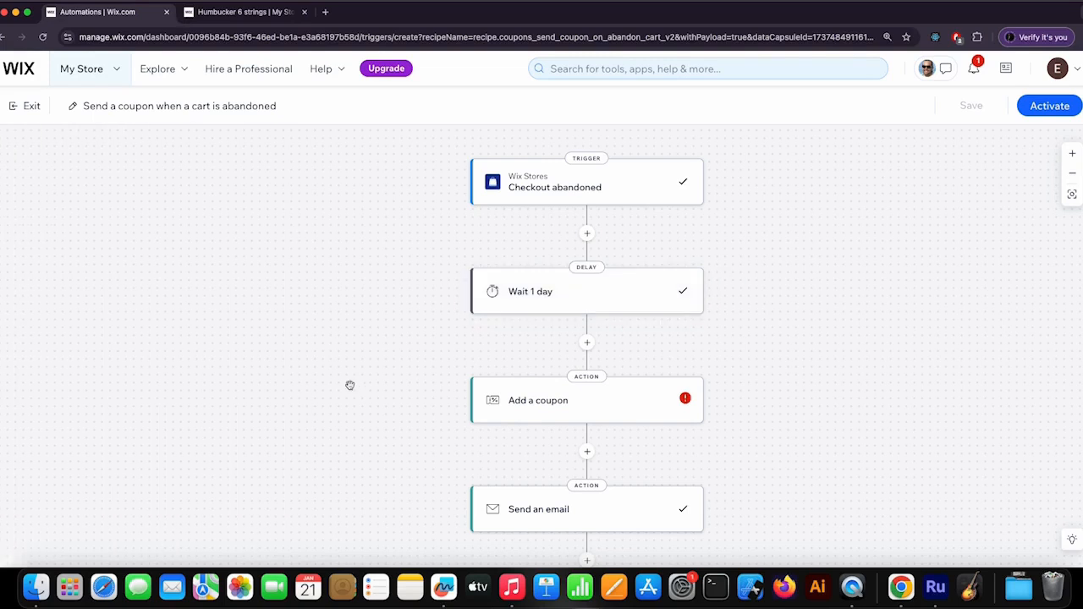
- Assign the existing coupon 123456789 to the Add a coupon action as a unique single-use code and apply it
{"action": "scroll", "coordinate": [363, 387], "scroll_direction": "down", "scroll_amount": 2}
{"action": "scroll", "coordinate": [369, 390], "scroll_direction": "down", "scroll_amount": 1}
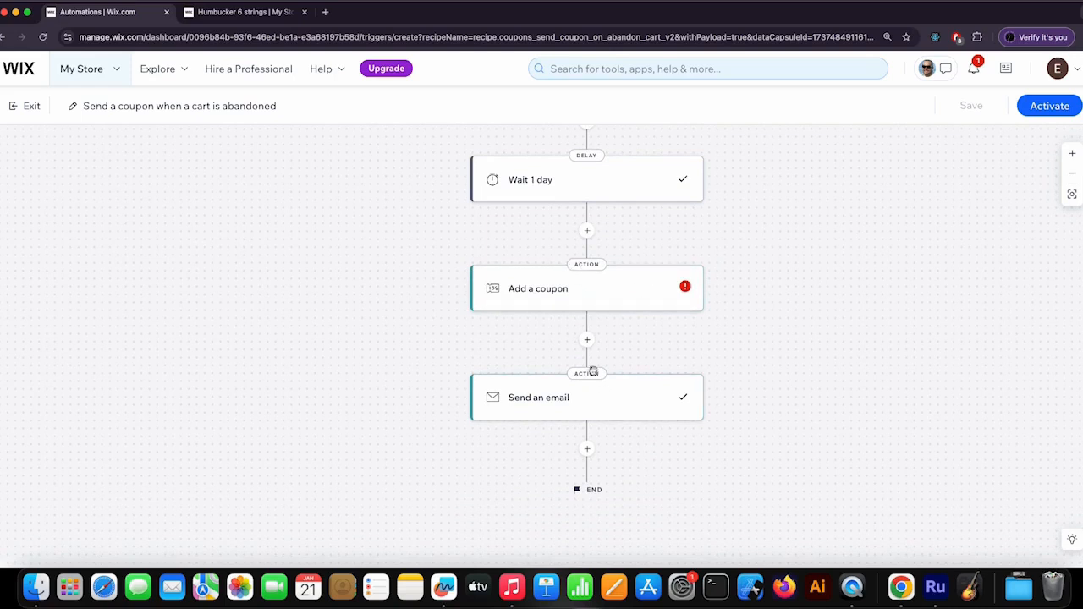
{"action": "scroll", "coordinate": [742, 339], "scroll_direction": "up", "scroll_amount": 2}
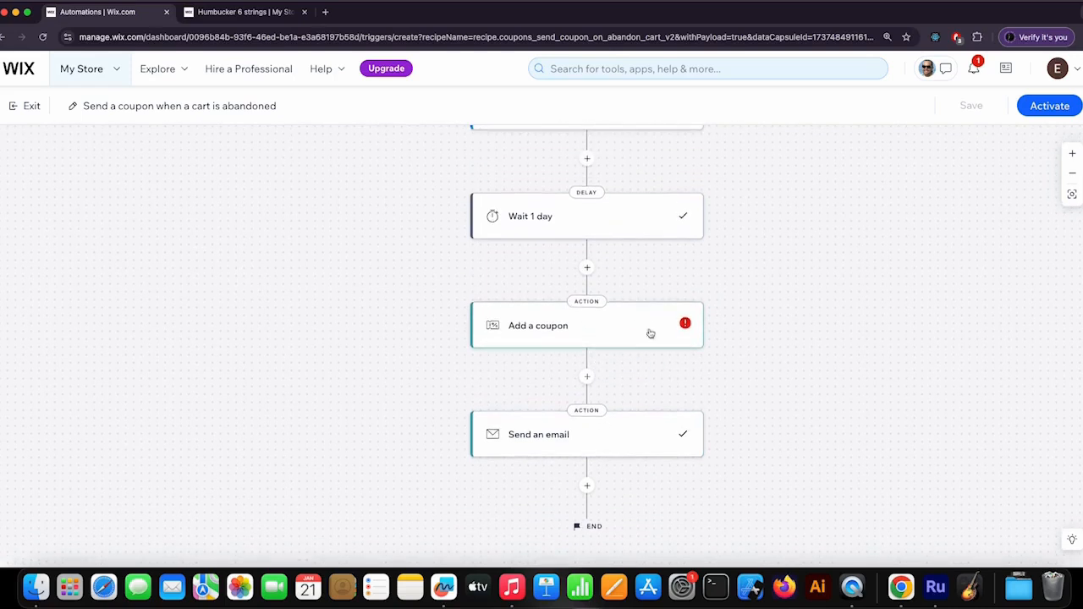
{"action": "left_click", "coordinate": [638, 329]}
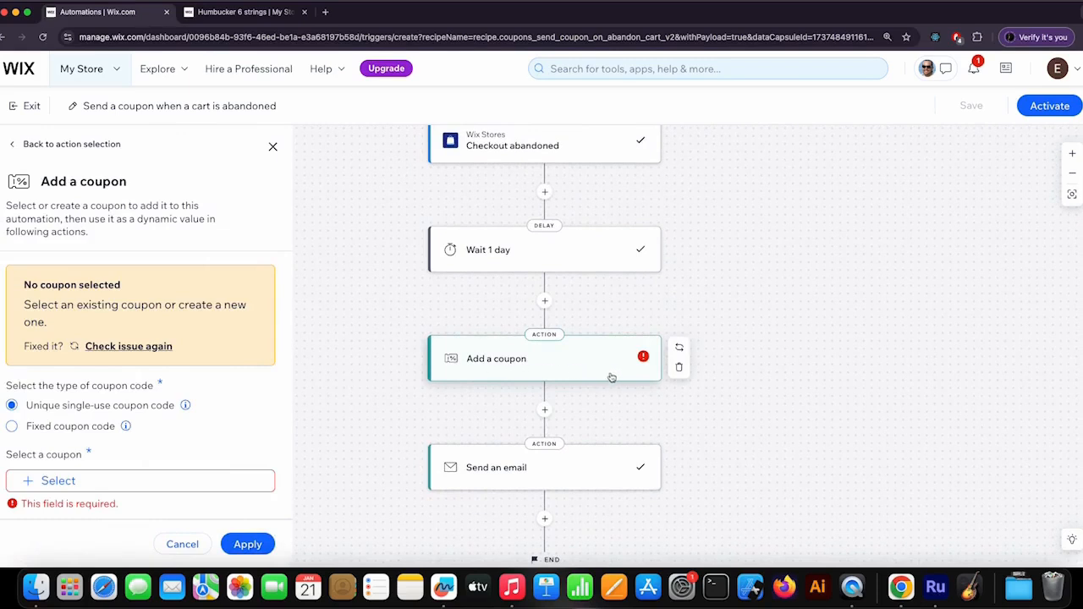
{"action": "scroll", "coordinate": [203, 290], "scroll_direction": "down", "scroll_amount": 2}
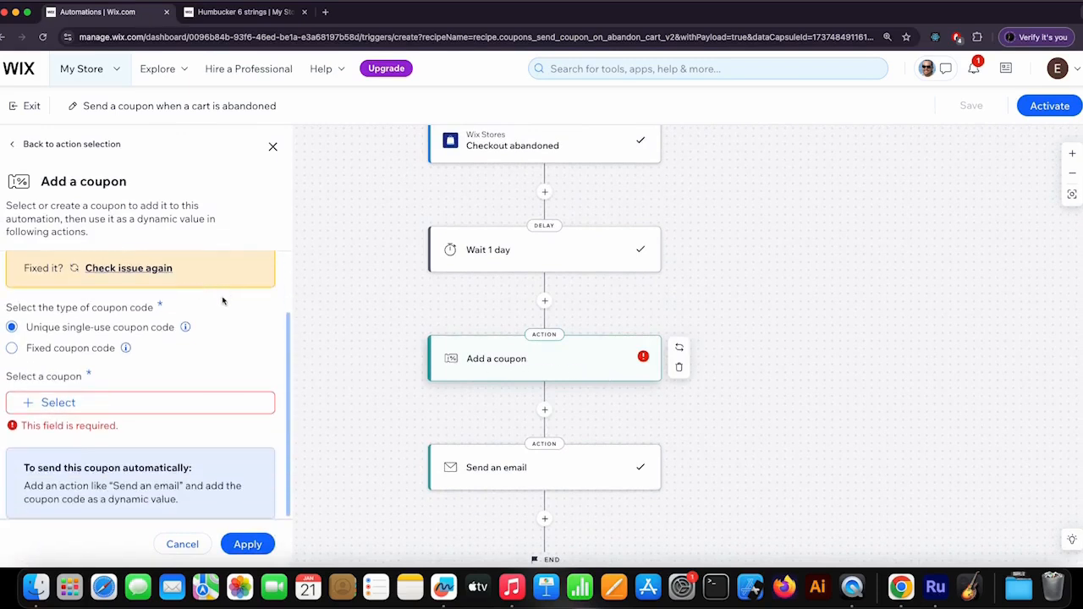
{"action": "left_click", "coordinate": [64, 405]}
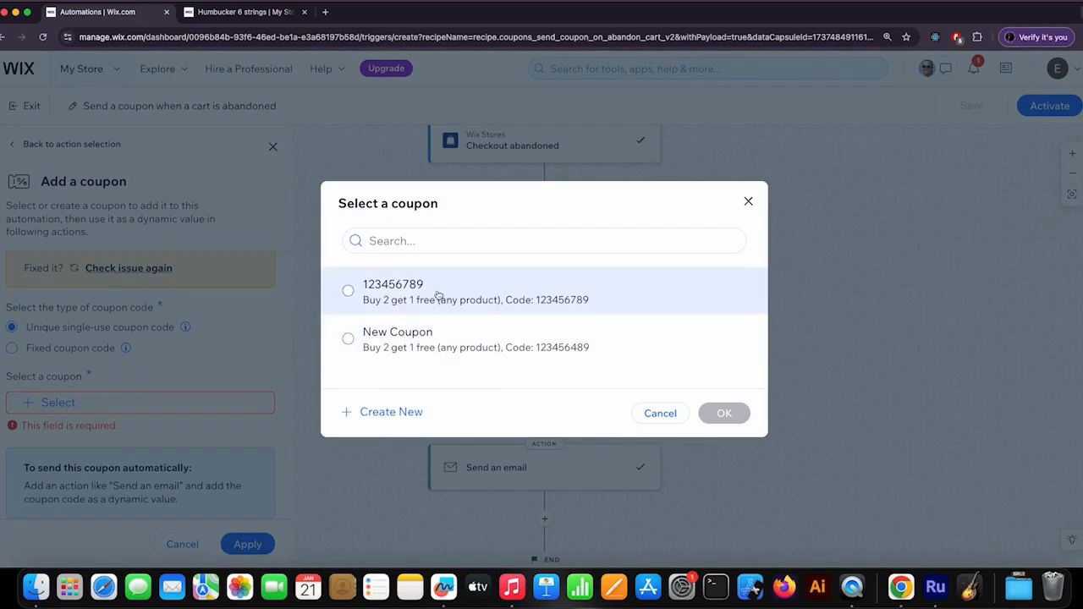
{"action": "left_click", "coordinate": [354, 298]}
{"action": "left_click", "coordinate": [721, 412]}
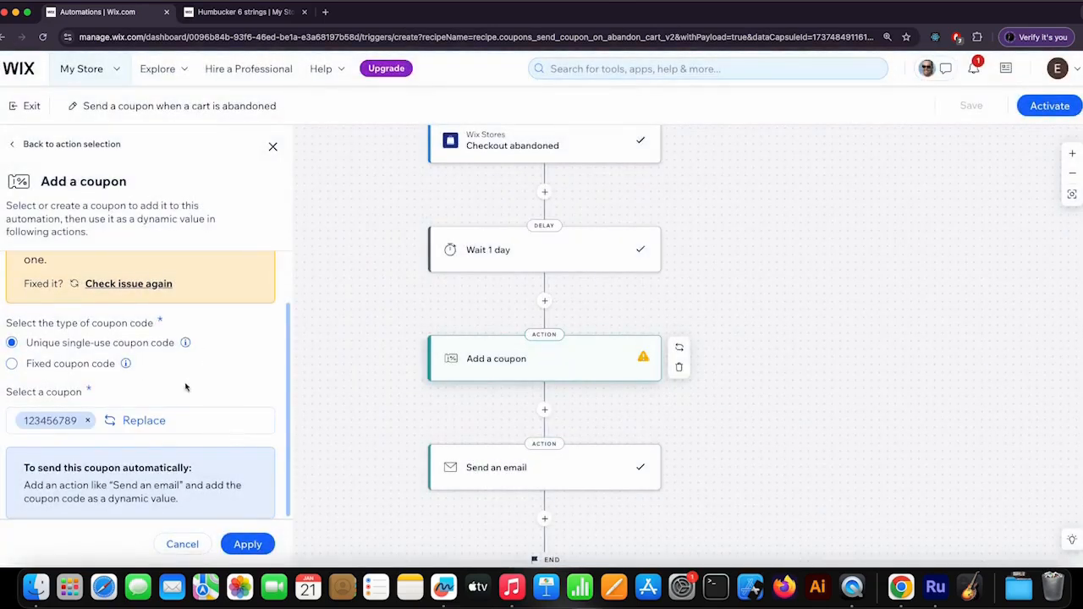
{"action": "left_click", "coordinate": [247, 544]}
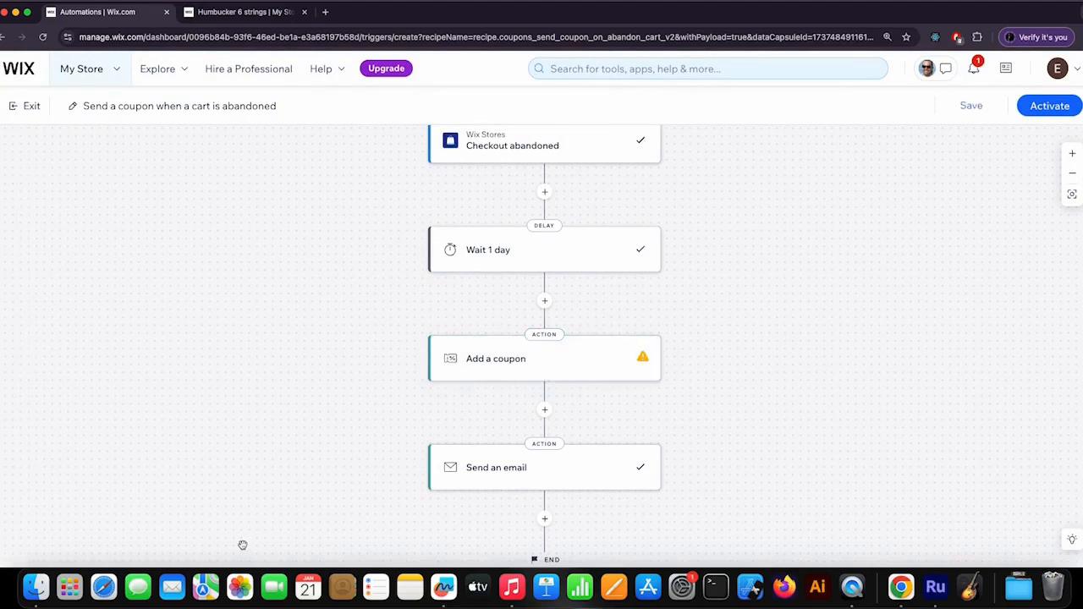
- Preview the Send an email action's message in desktop view and read through its coupon text, order link and footer
{"action": "left_click", "coordinate": [550, 471]}
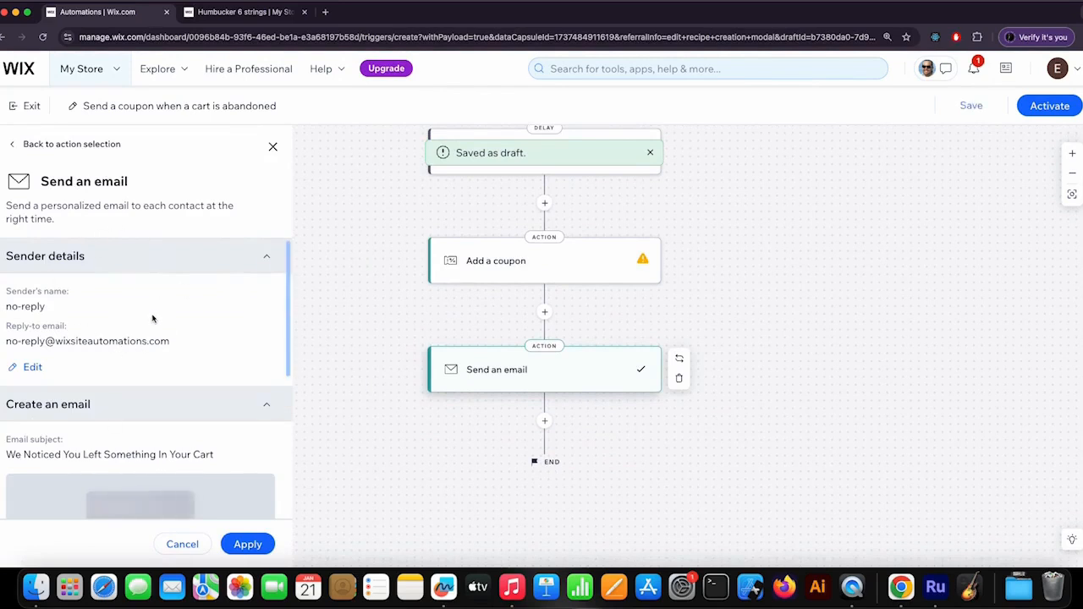
{"action": "scroll", "coordinate": [152, 318], "scroll_direction": "down", "scroll_amount": 5}
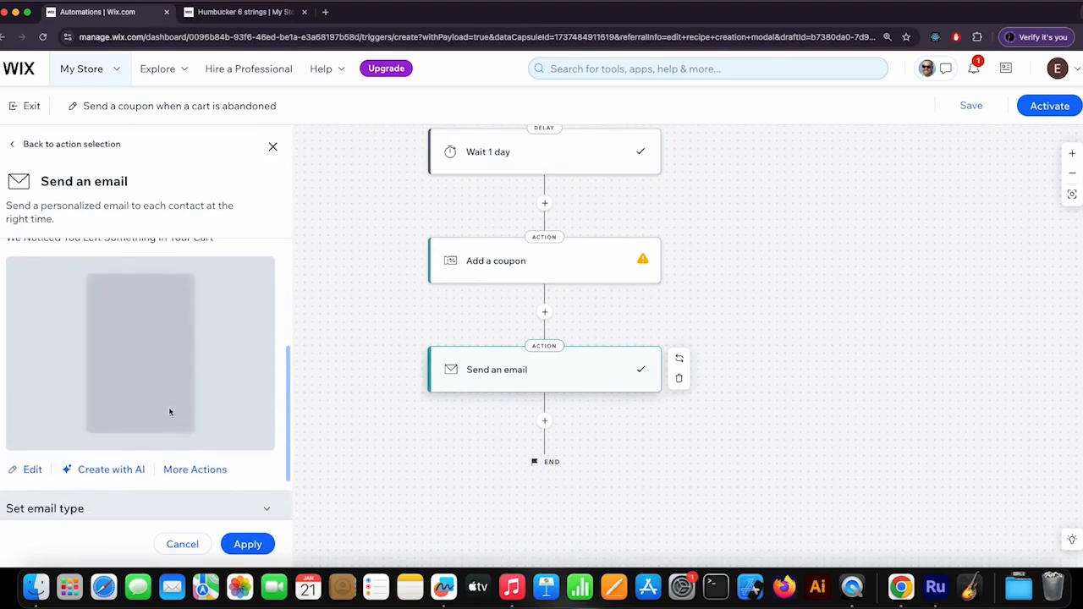
{"action": "left_click", "coordinate": [210, 470]}
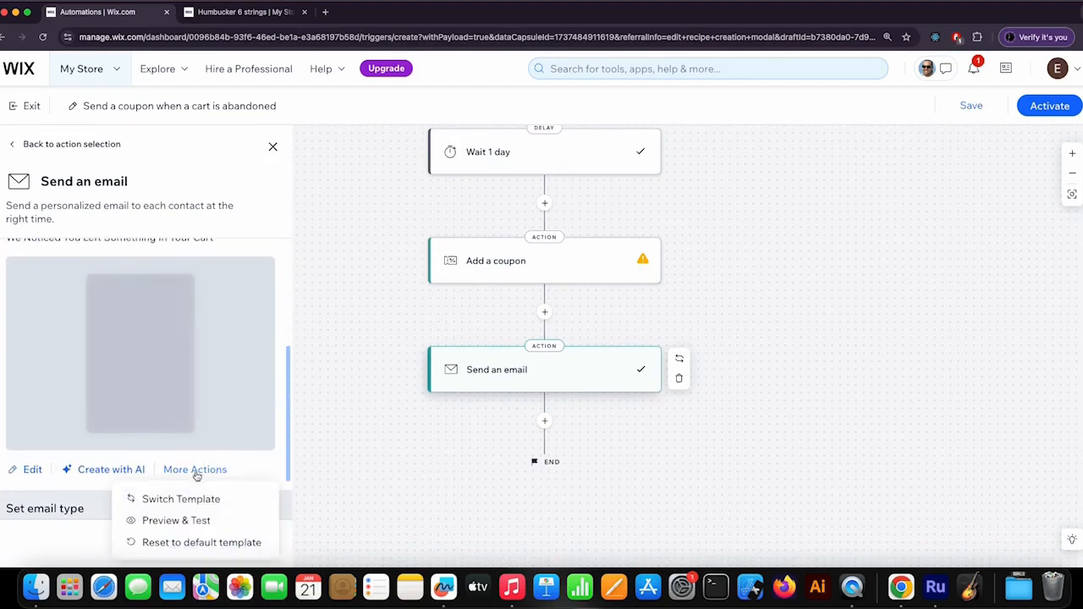
{"action": "scroll", "coordinate": [217, 423], "scroll_direction": "down", "scroll_amount": 1}
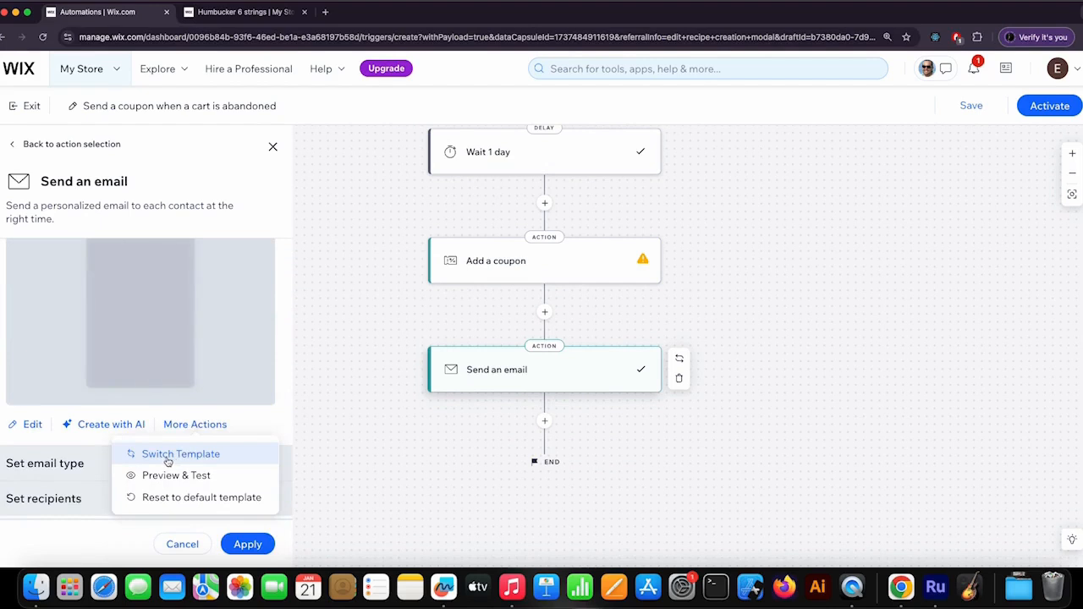
{"action": "left_click", "coordinate": [206, 475]}
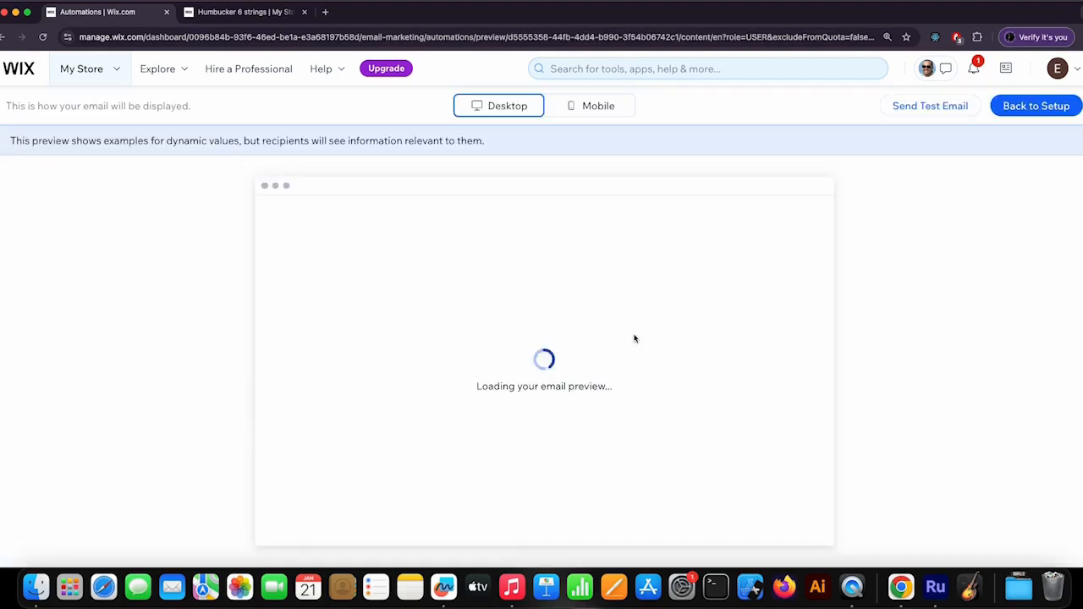
{"action": "scroll", "coordinate": [742, 346], "scroll_direction": "down", "scroll_amount": 2}
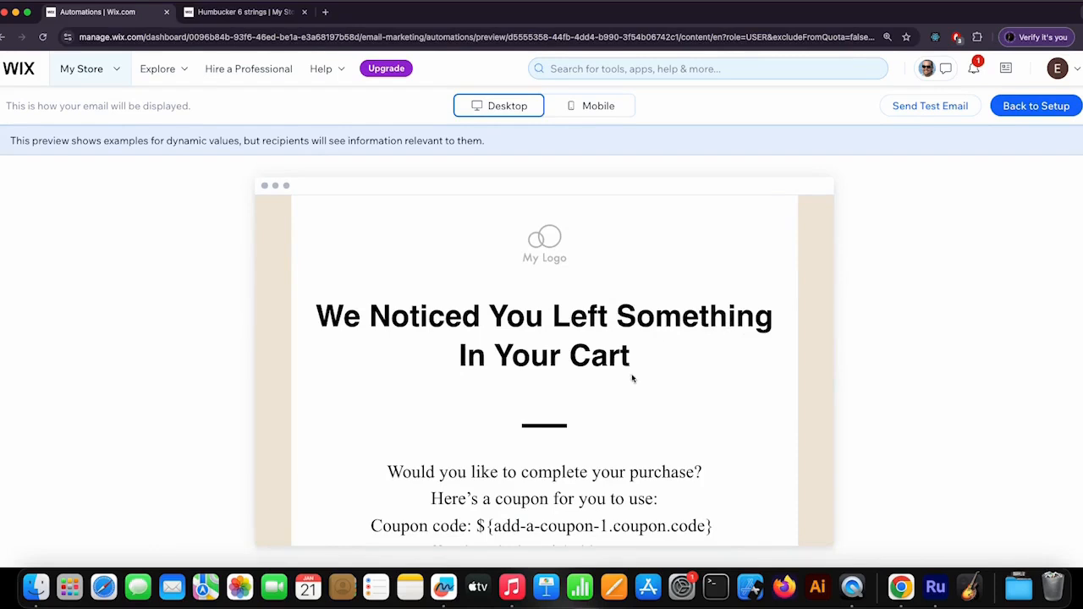
{"action": "scroll", "coordinate": [632, 378], "scroll_direction": "down", "scroll_amount": 6}
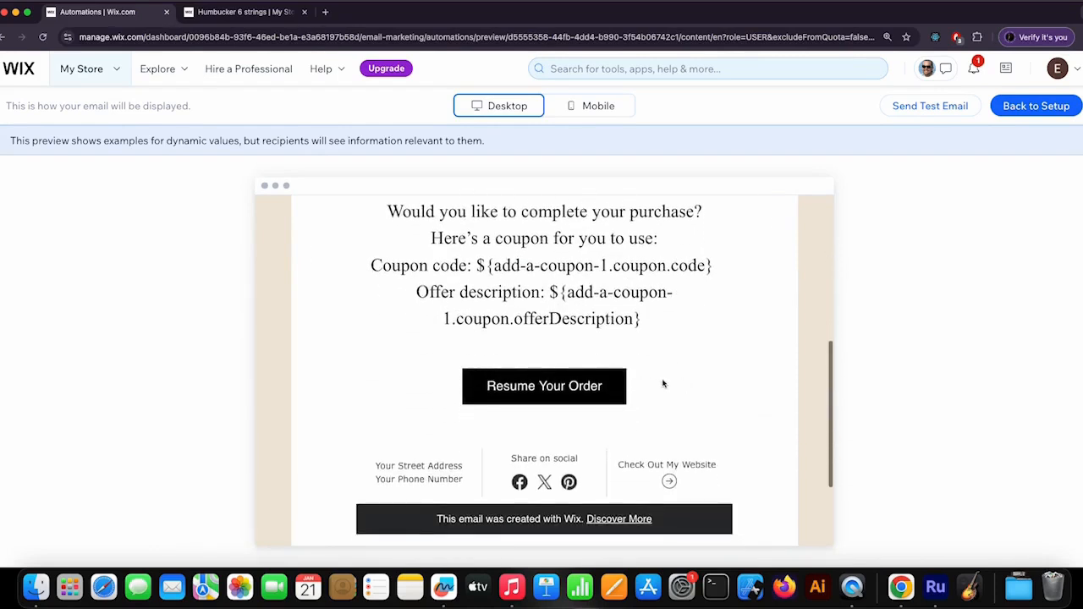
{"action": "scroll", "coordinate": [651, 379], "scroll_direction": "down", "scroll_amount": 2}
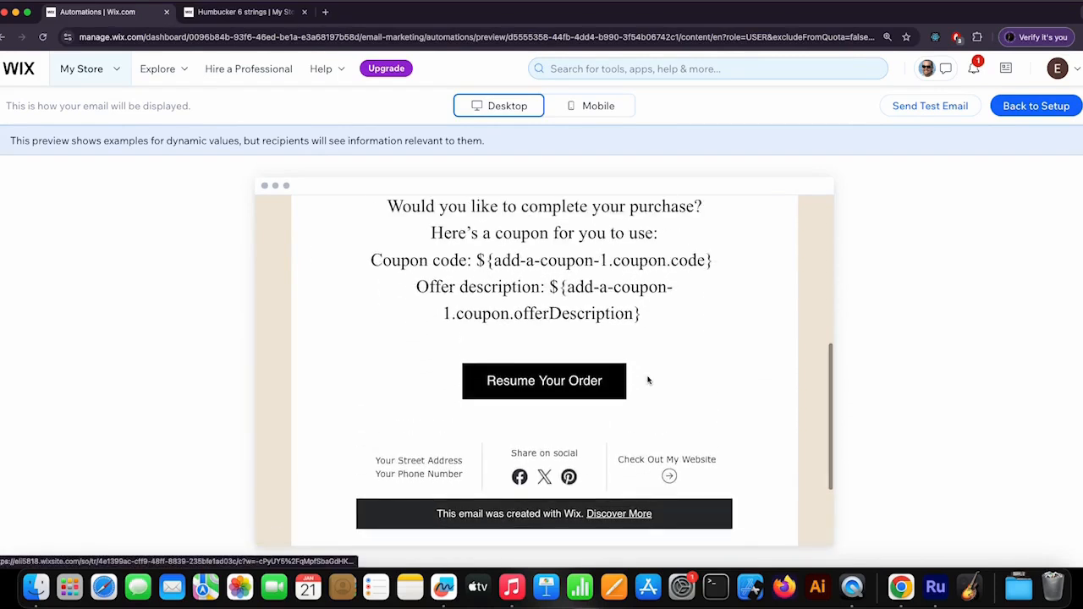
{"action": "scroll", "coordinate": [648, 380], "scroll_direction": "up", "scroll_amount": 1}
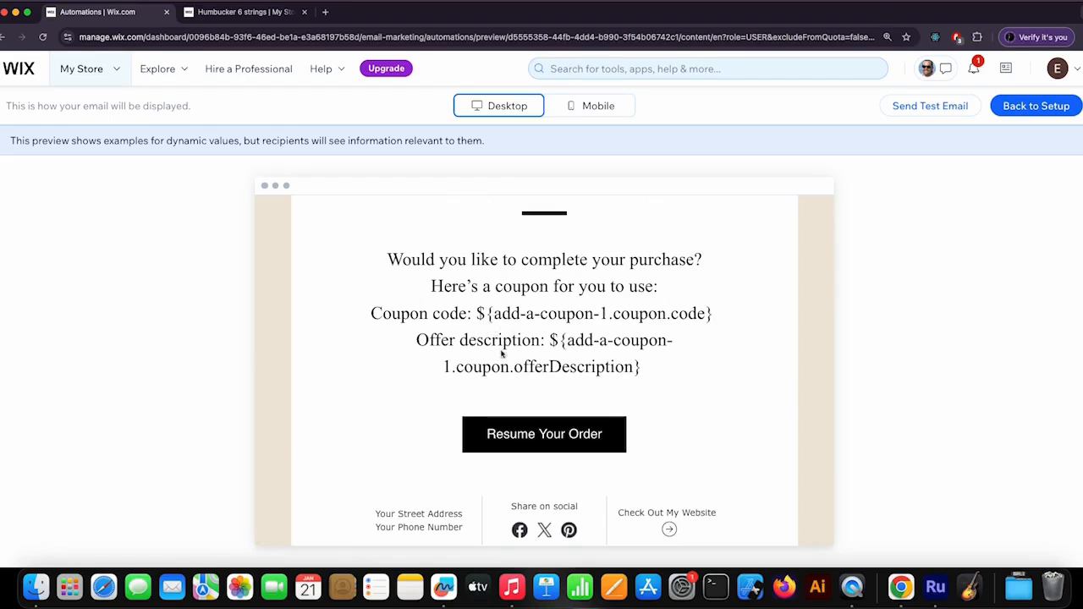
{"action": "scroll", "coordinate": [554, 373], "scroll_direction": "down", "scroll_amount": 3}
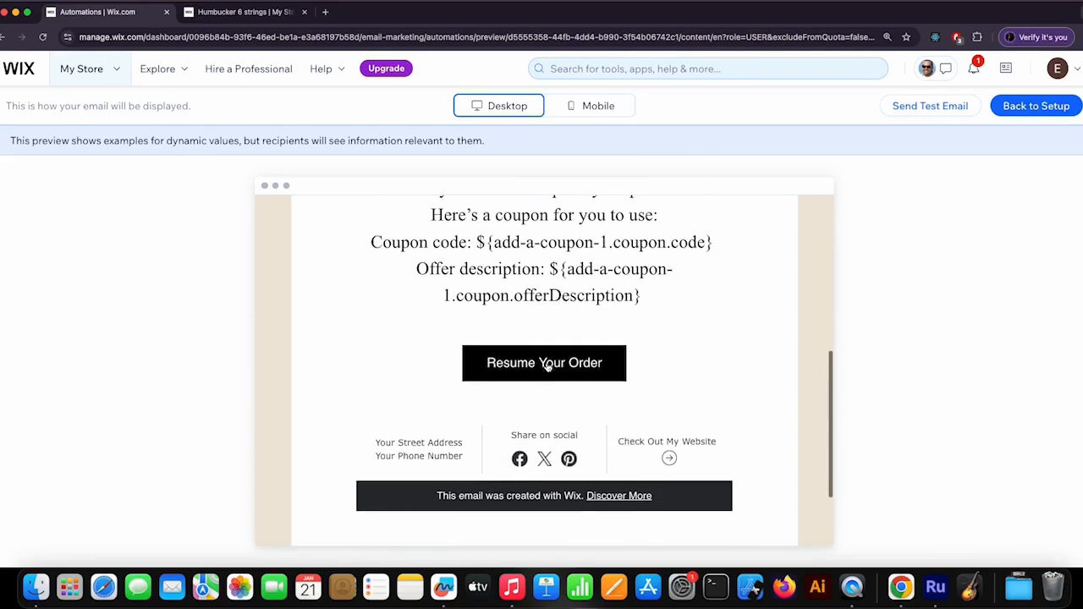
{"action": "scroll", "coordinate": [620, 372], "scroll_direction": "up", "scroll_amount": 10}
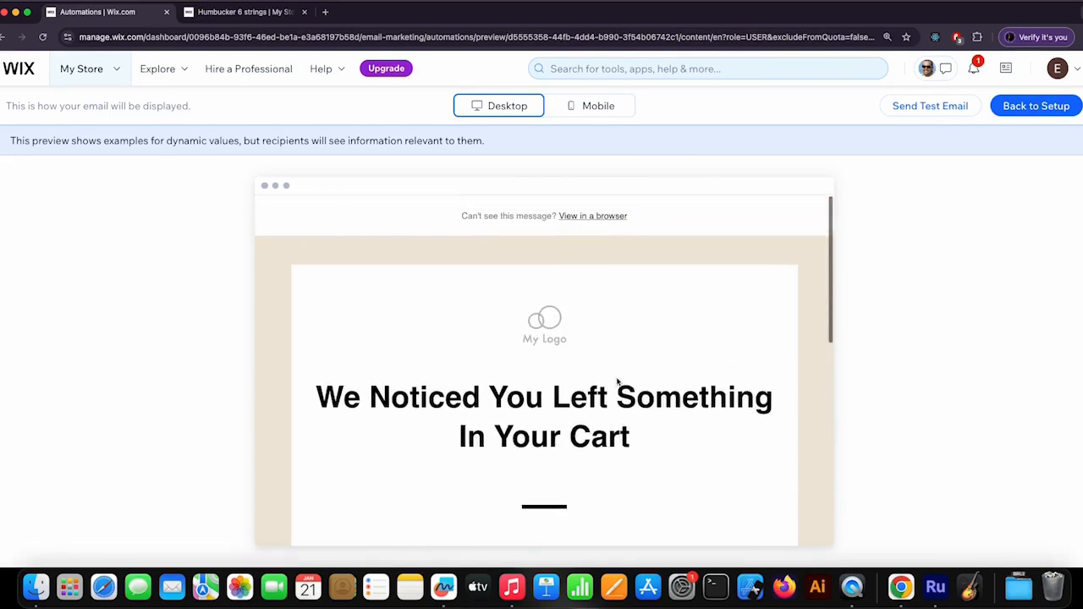
- Return to the setup, apply the Send an email action and activate the abandoned-cart coupon automation
{"action": "left_click", "coordinate": [1026, 106]}
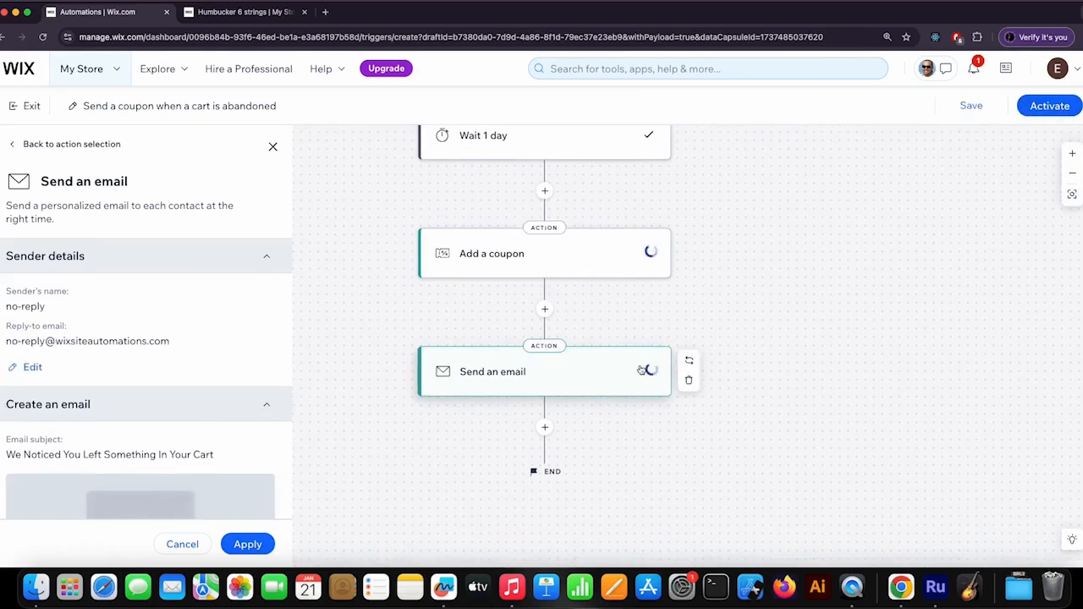
{"action": "left_click", "coordinate": [248, 544]}
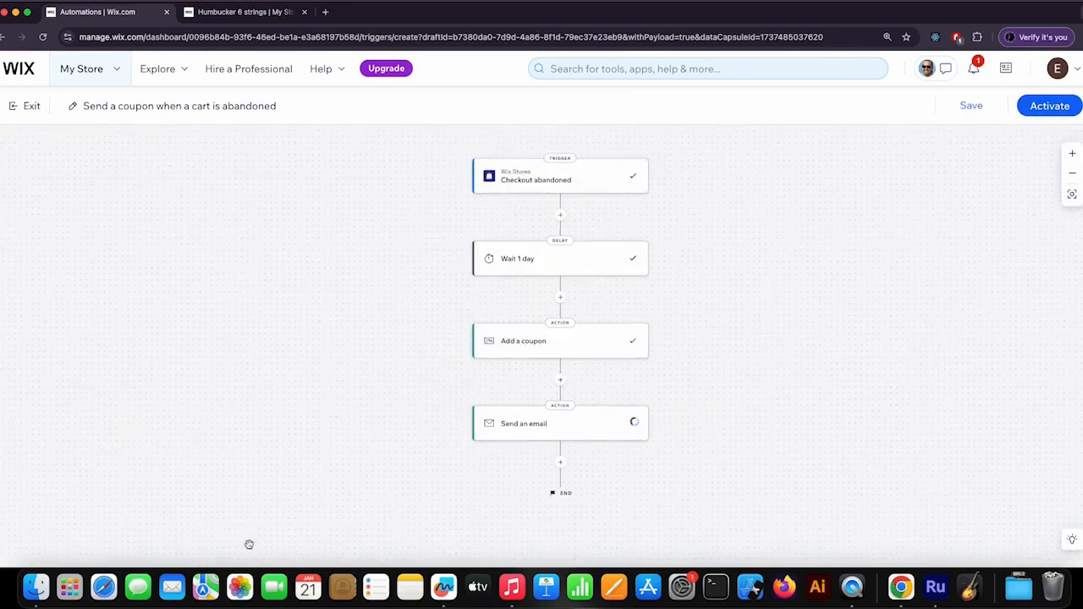
{"action": "left_click", "coordinate": [1034, 111]}
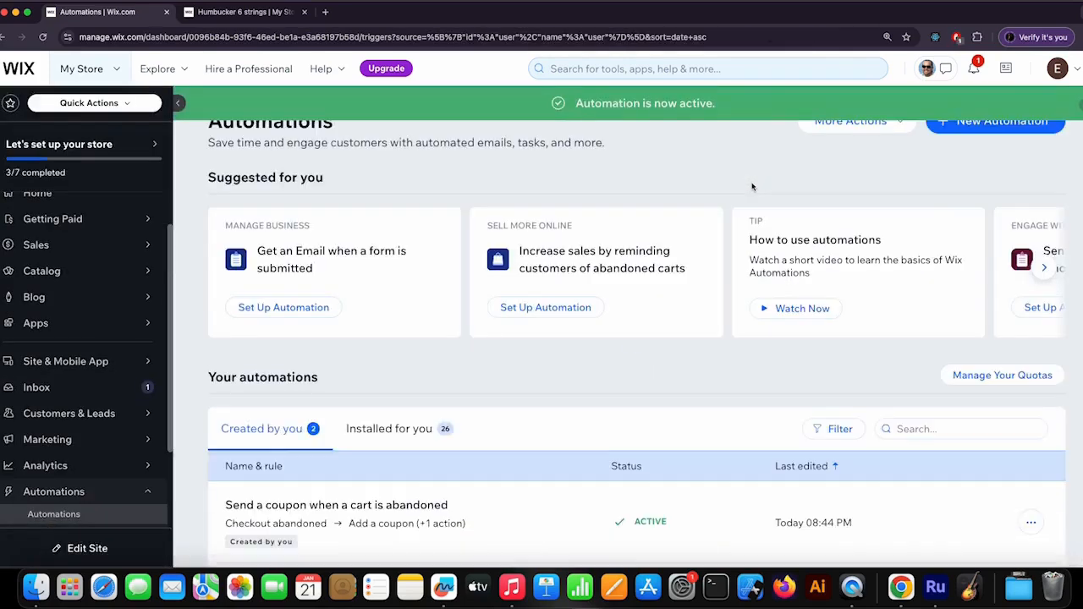
- Create a new automation from the "Start a chat when a member logs in" template in the Engage with clients category
{"action": "scroll", "coordinate": [694, 241], "scroll_direction": "down", "scroll_amount": 3}
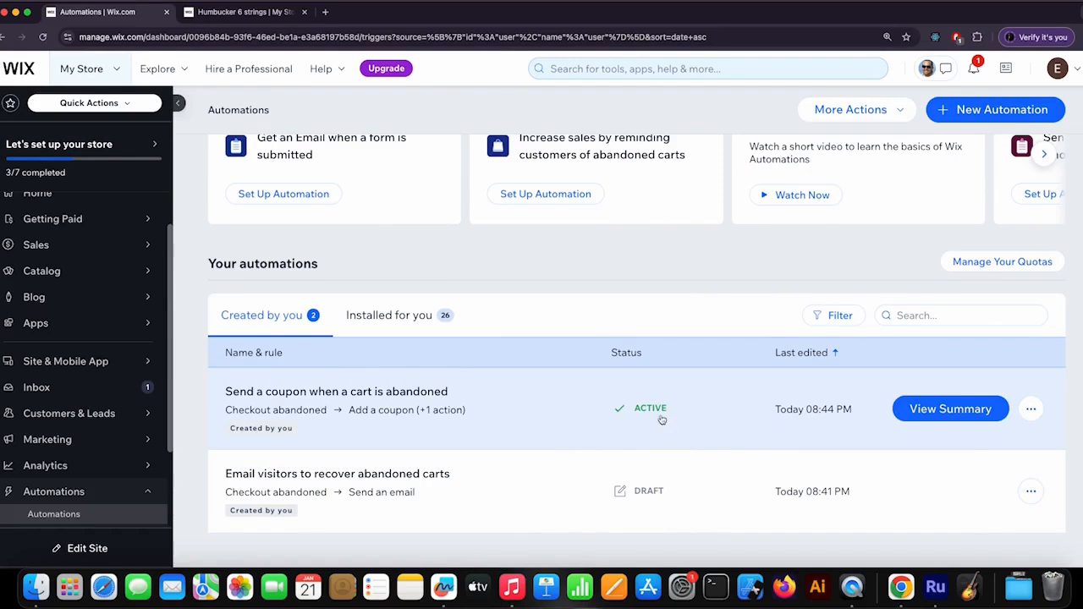
{"action": "scroll", "coordinate": [662, 420], "scroll_direction": "up", "scroll_amount": 3}
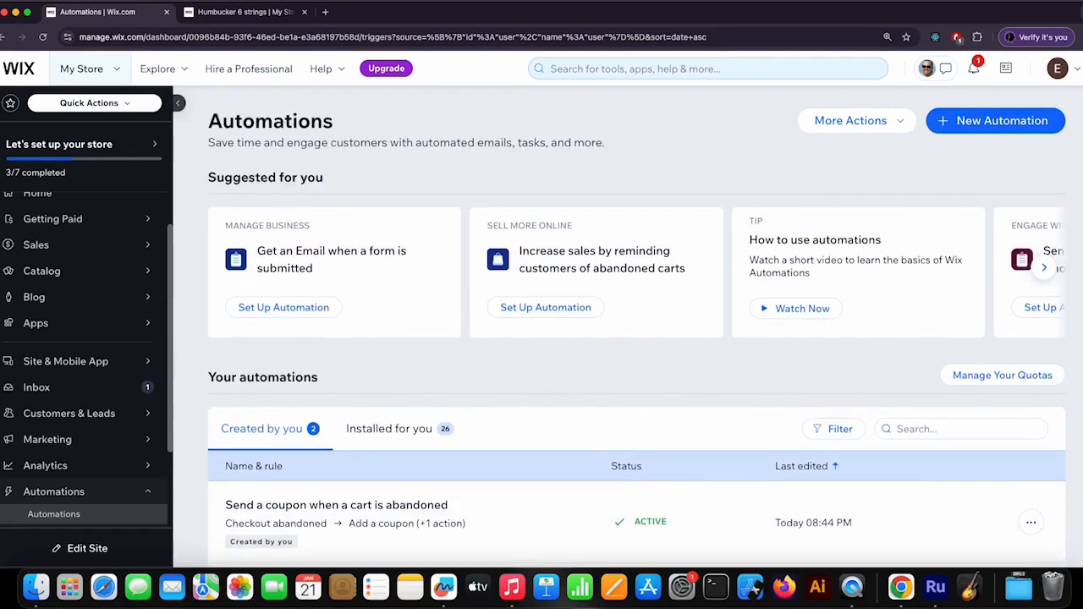
{"action": "left_click", "coordinate": [991, 121]}
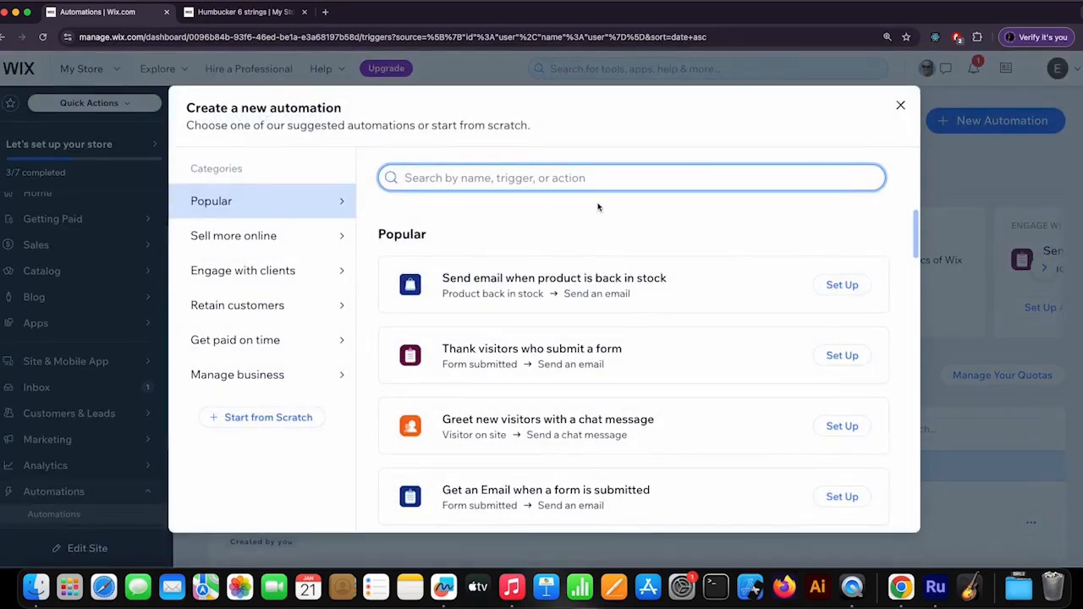
{"action": "left_click", "coordinate": [255, 273]}
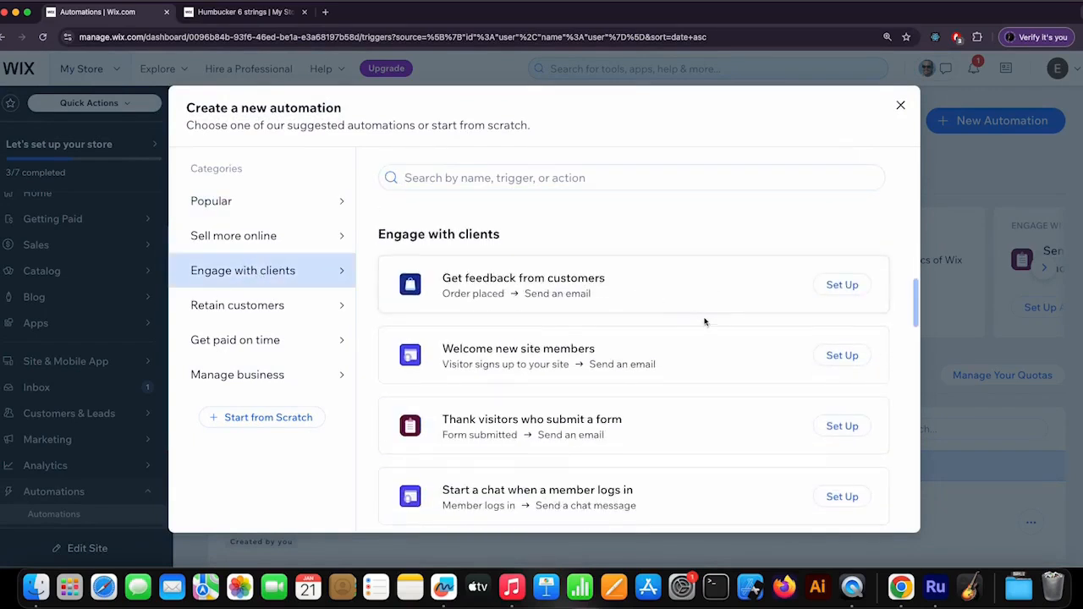
{"action": "scroll", "coordinate": [705, 321], "scroll_direction": "down", "scroll_amount": 1}
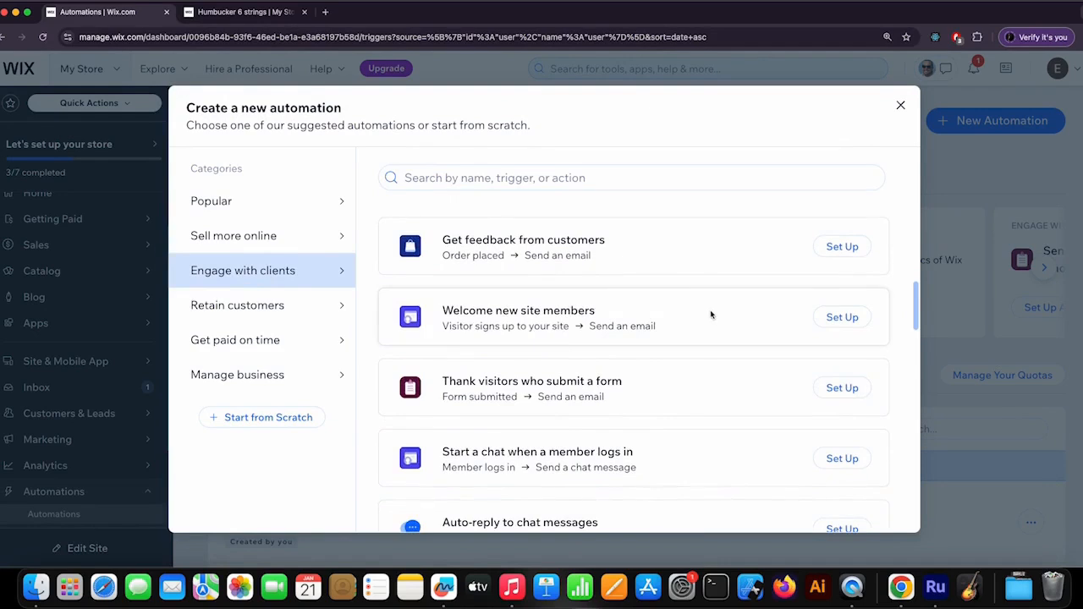
{"action": "scroll", "coordinate": [709, 314], "scroll_direction": "down", "scroll_amount": 1}
{"action": "scroll", "coordinate": [708, 350], "scroll_direction": "down", "scroll_amount": 2}
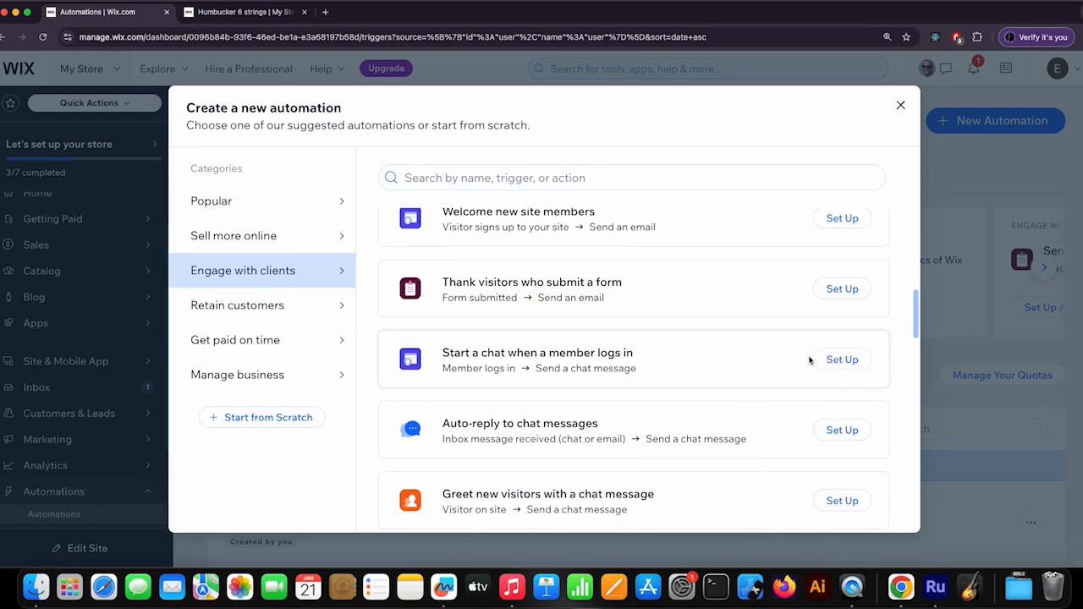
{"action": "left_click", "coordinate": [838, 360]}
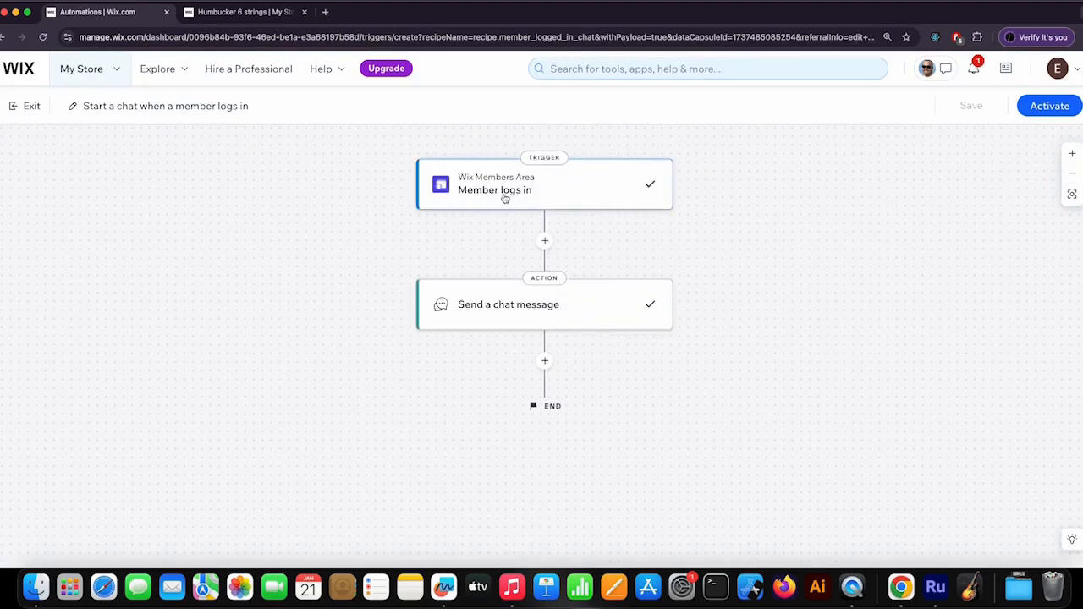
- Review and apply the Send a chat message action with its default greeting, activate the automation and check it among your created automations
{"action": "left_click", "coordinate": [619, 306]}
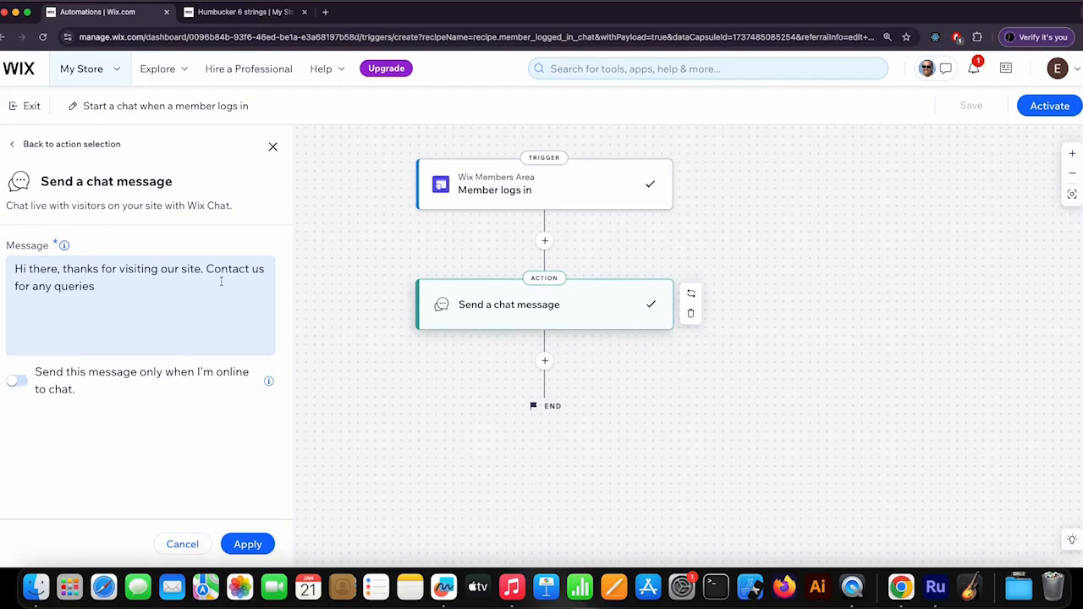
{"action": "left_click", "coordinate": [95, 289]}
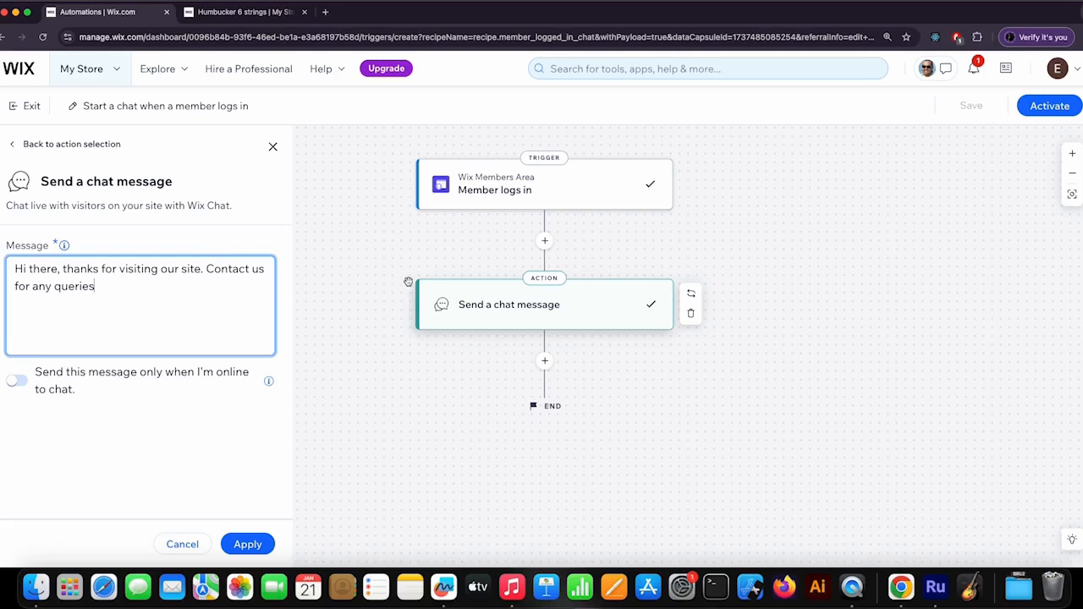
{"action": "left_click", "coordinate": [248, 544]}
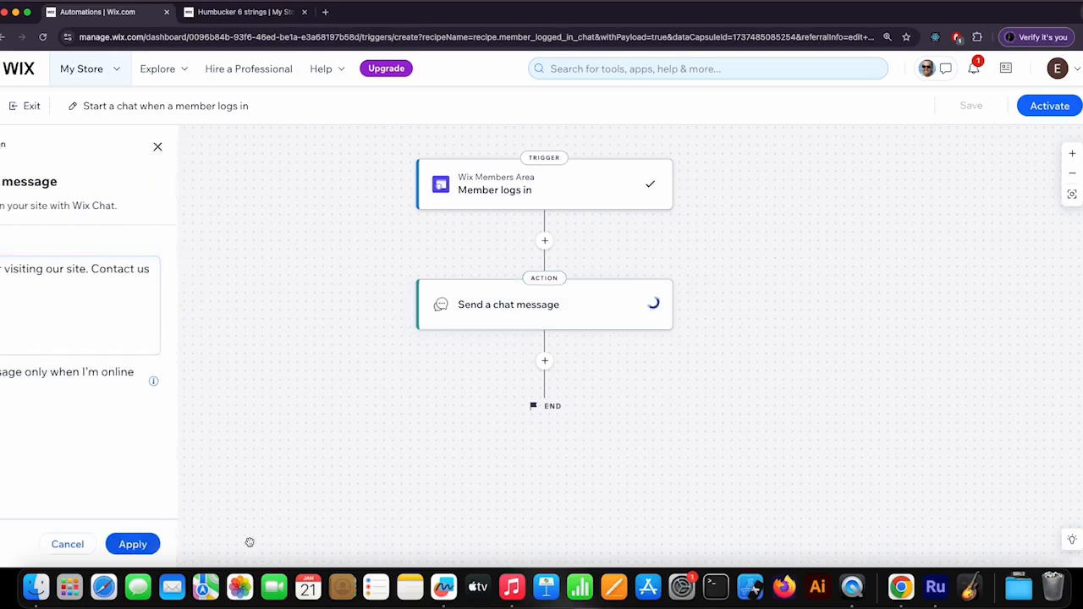
{"action": "left_click", "coordinate": [1047, 107]}
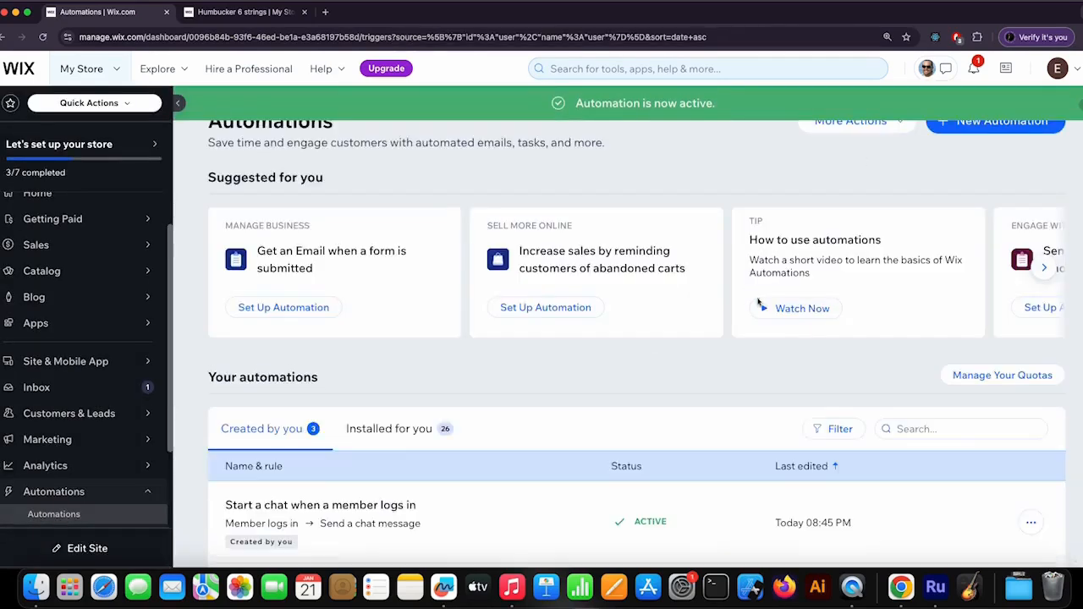
{"action": "scroll", "coordinate": [761, 327], "scroll_direction": "down", "scroll_amount": 2}
{"action": "scroll", "coordinate": [760, 326], "scroll_direction": "down", "scroll_amount": 2}
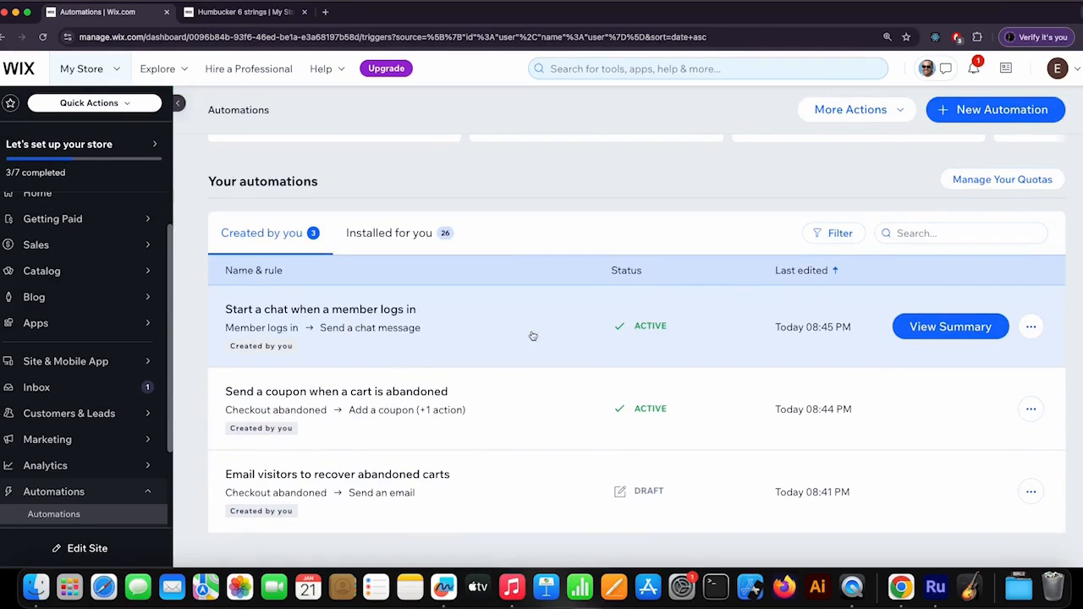
- Open the store's Abandoned Carts page under Customers & Leads
{"action": "scroll", "coordinate": [536, 337], "scroll_direction": "up", "scroll_amount": 3}
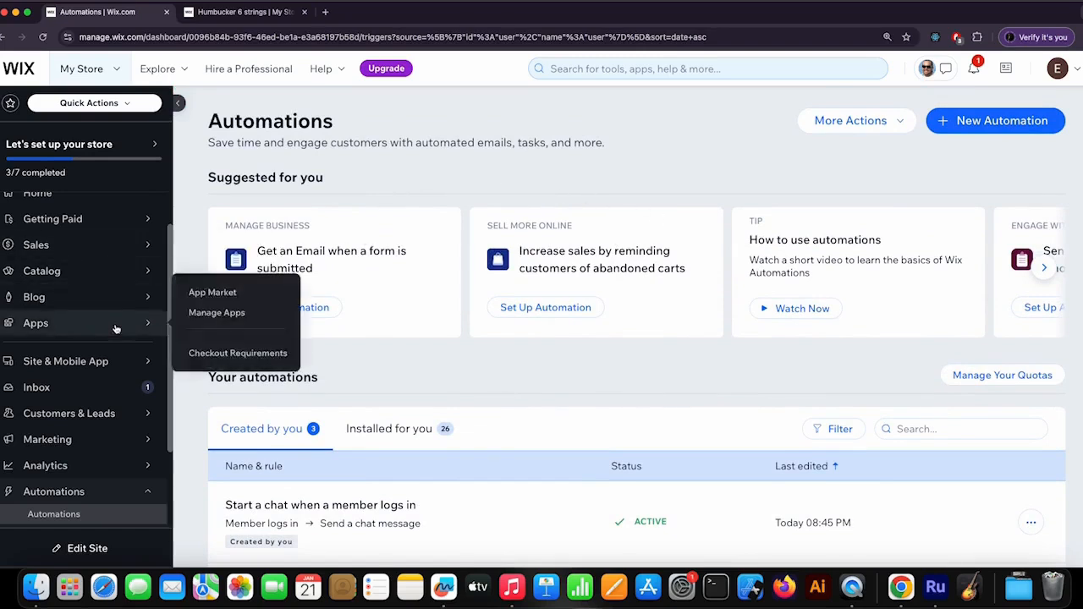
{"action": "scroll", "coordinate": [110, 325], "scroll_direction": "down", "scroll_amount": 2}
{"action": "mouse_move", "coordinate": [71, 329]}
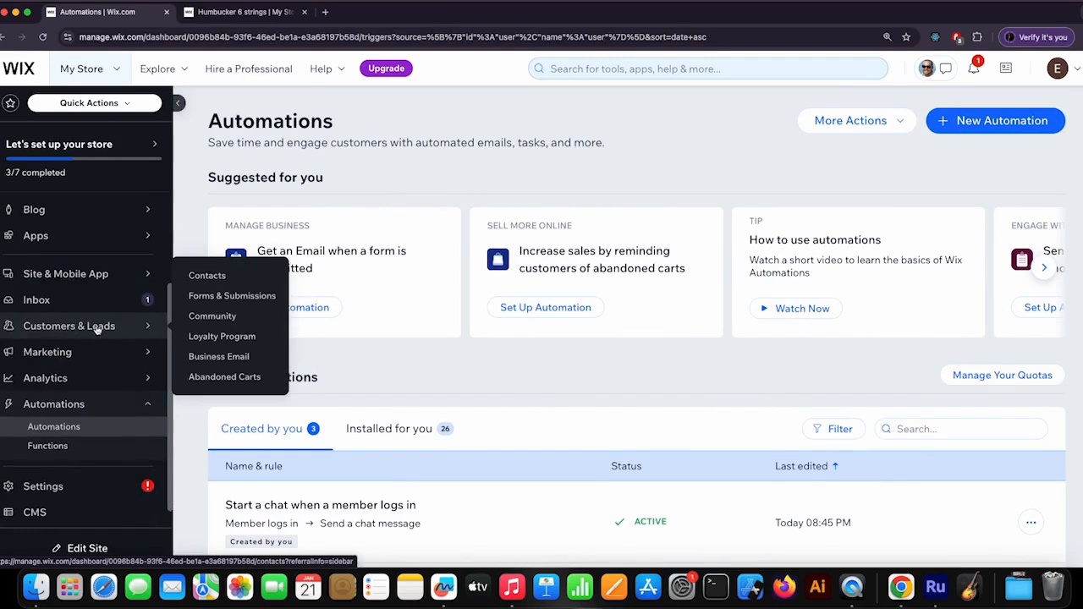
{"action": "left_click", "coordinate": [244, 381]}
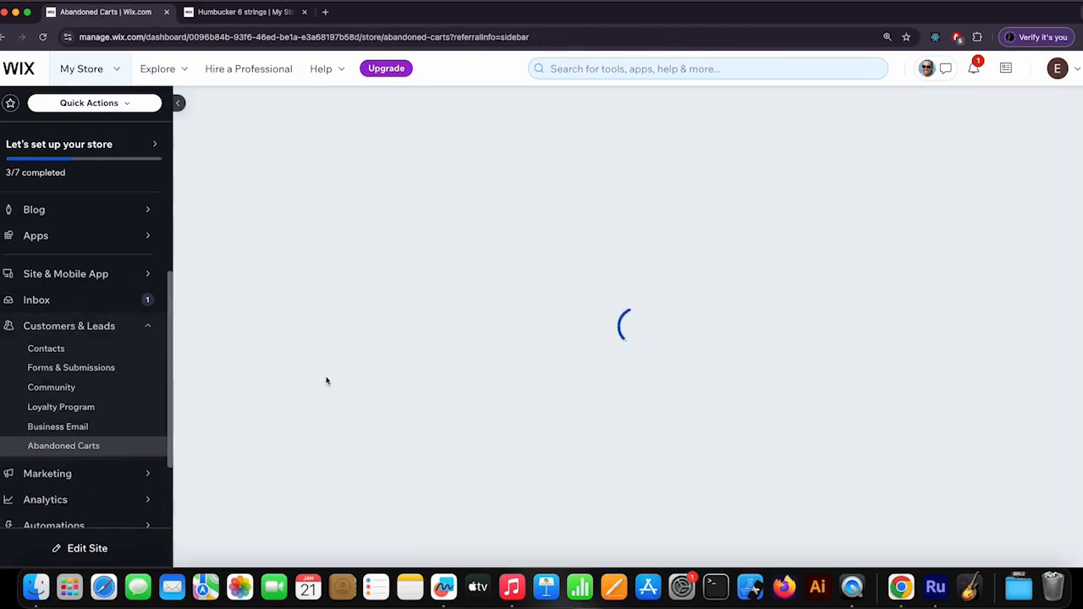